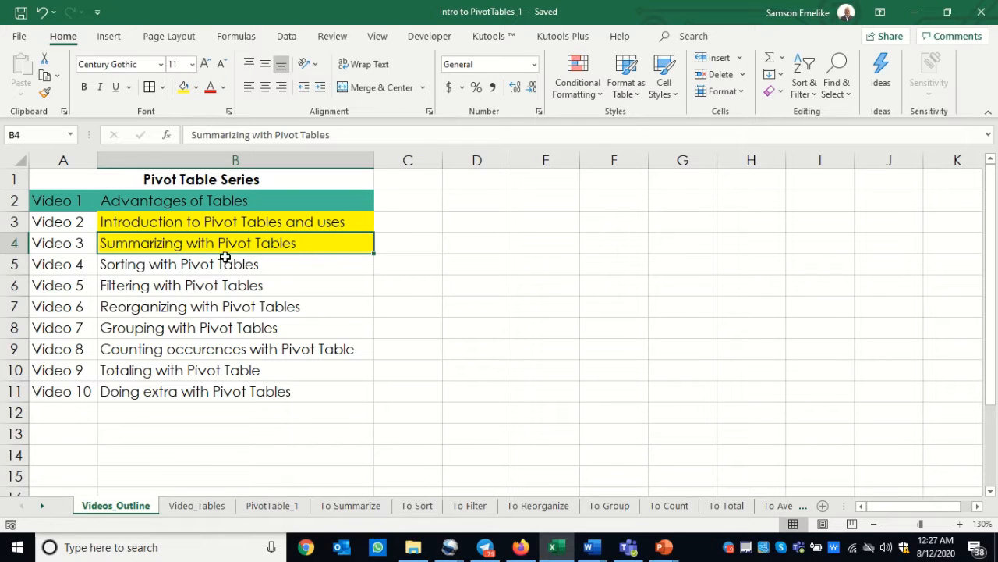
Open the To Summarize sheet and check how far down the staff order table's records run
left_click_drag(241, 220, 241, 242)
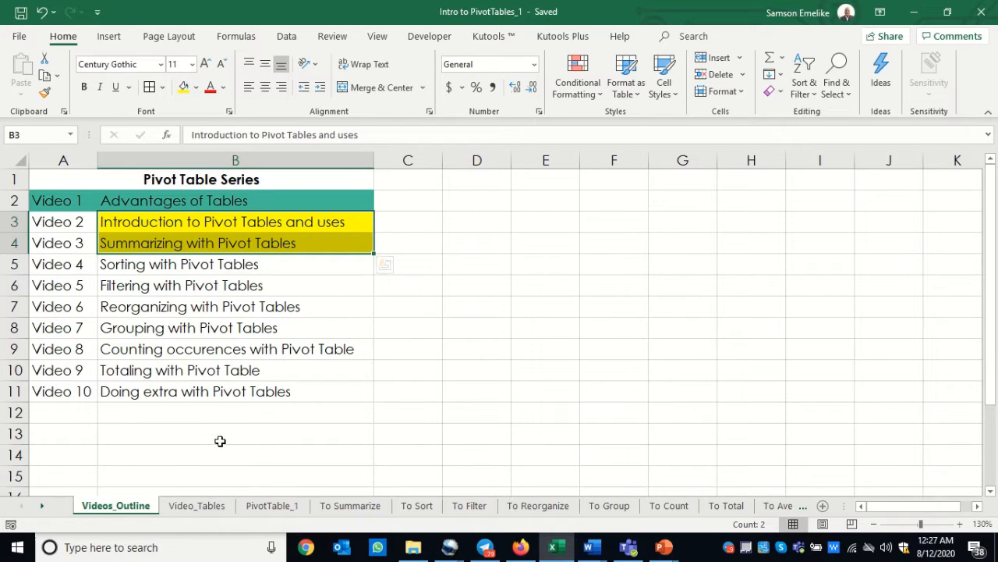
left_click(340, 512)
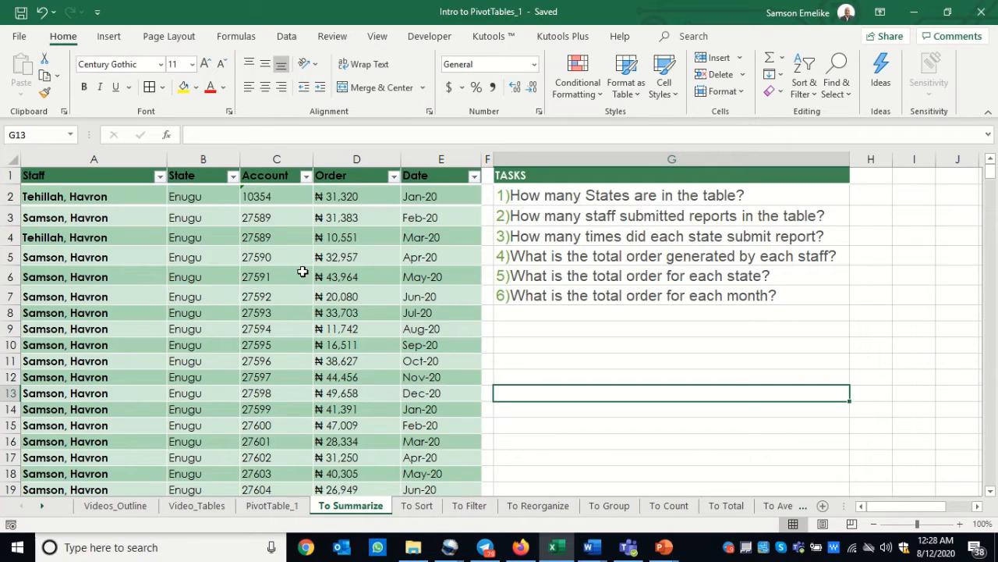
left_click(92, 195)
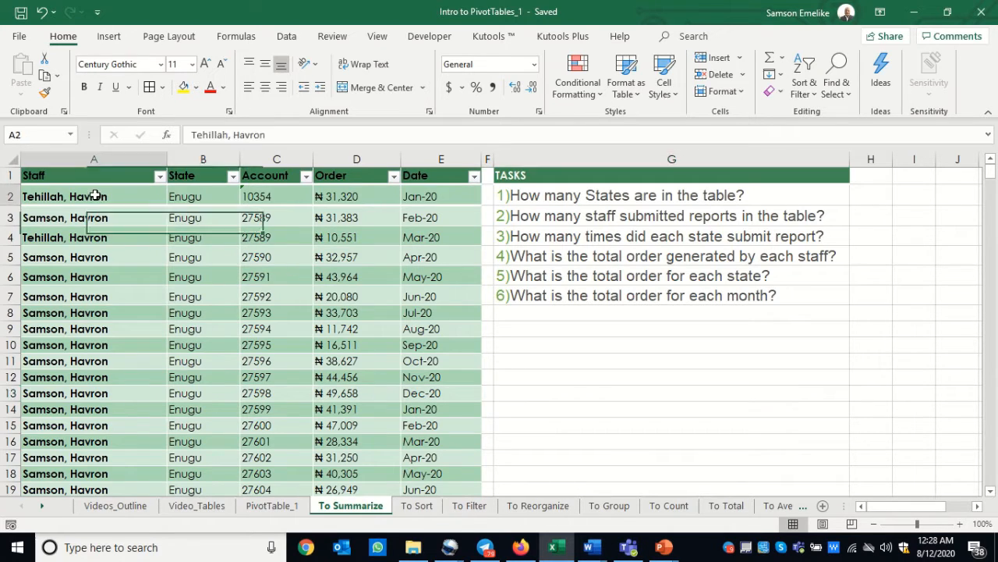
key("ctrl+Down")
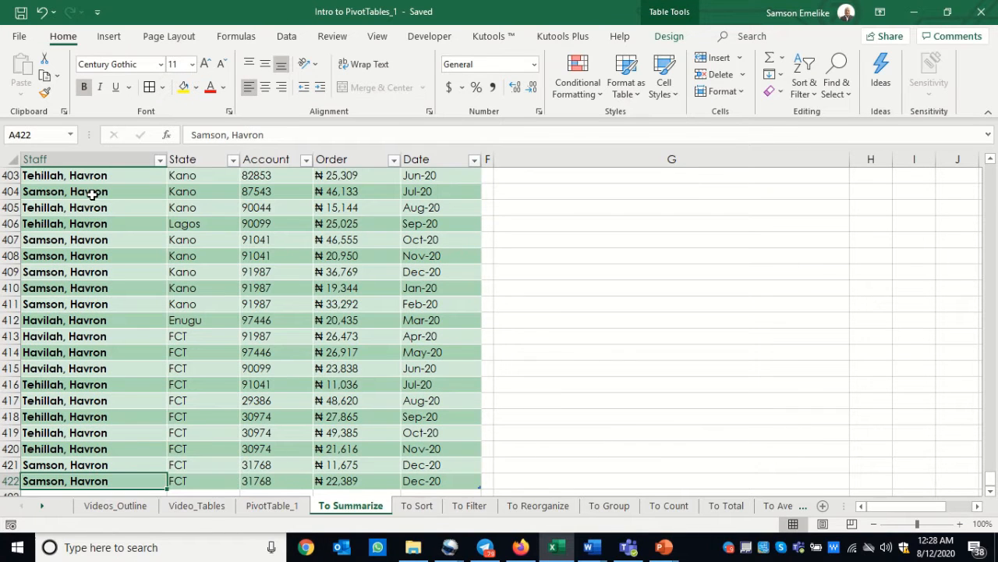
key("ctrl+Up")
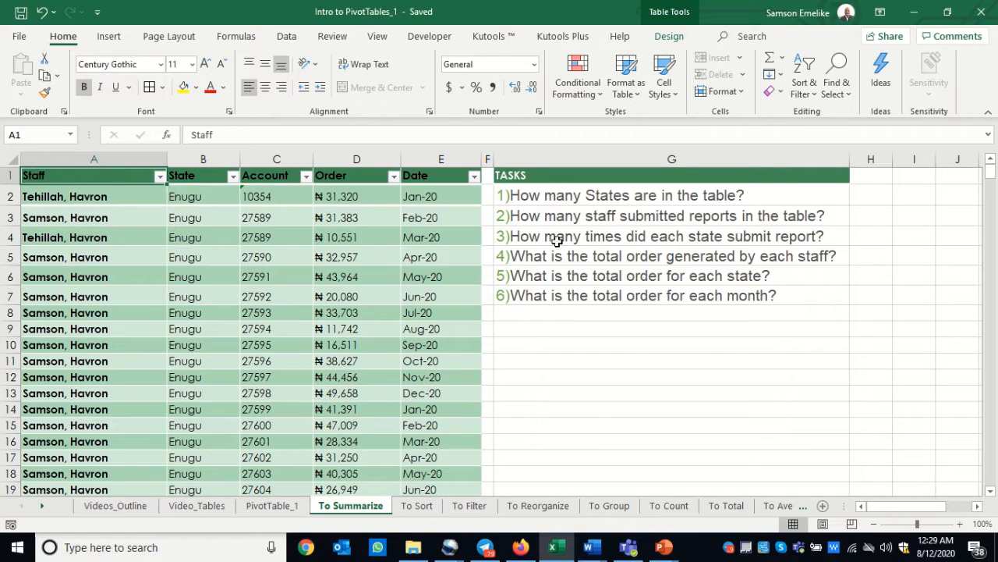
Examine the table's fields from Staff to Date and look through its records further down
left_click(112, 218)
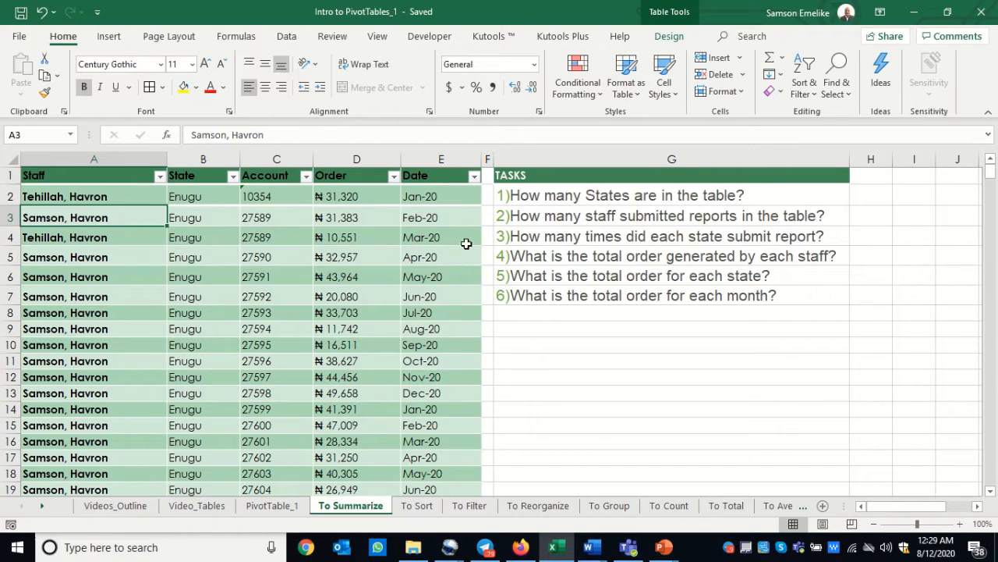
left_click(47, 176)
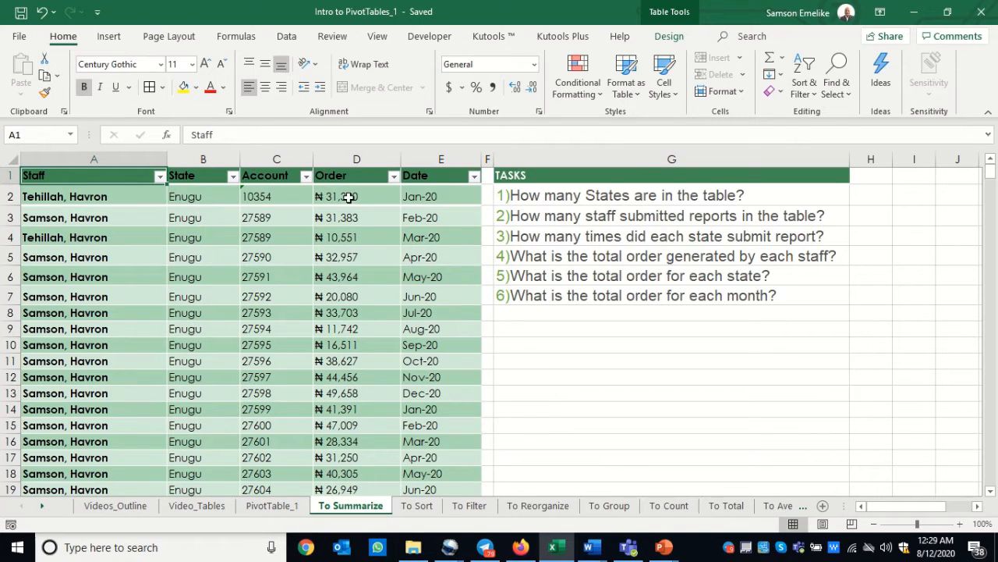
left_click(429, 201)
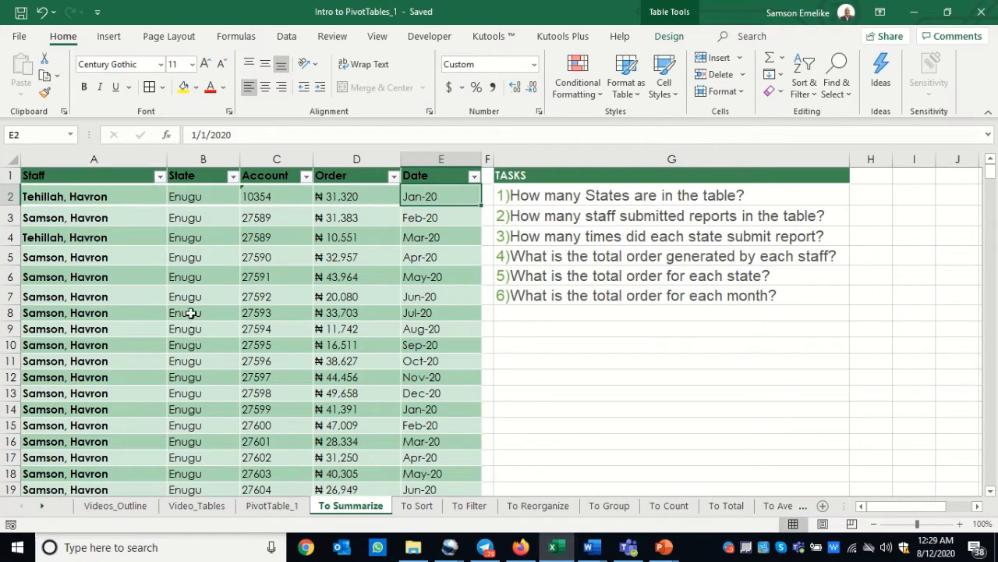
scroll(222, 316, "down", 7)
scroll(222, 316, "down", 20)
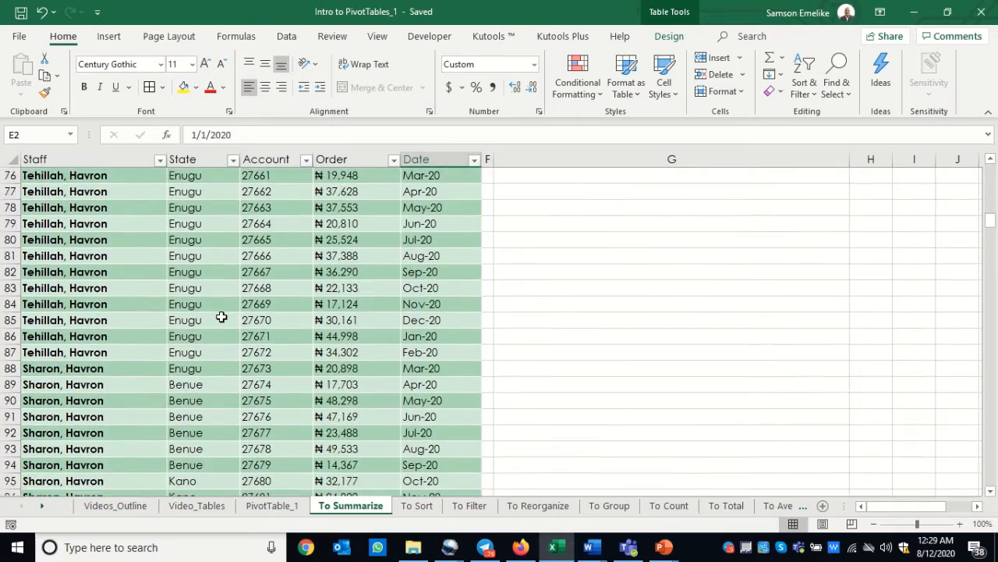
scroll(216, 313, "up", 20)
scroll(216, 313, "up", 5)
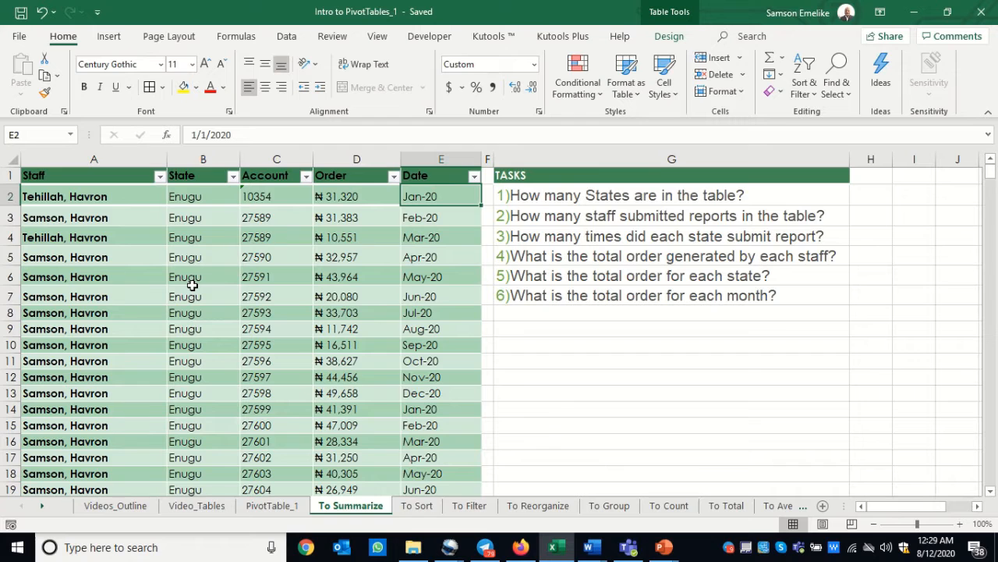
scroll(192, 287, "down", 5)
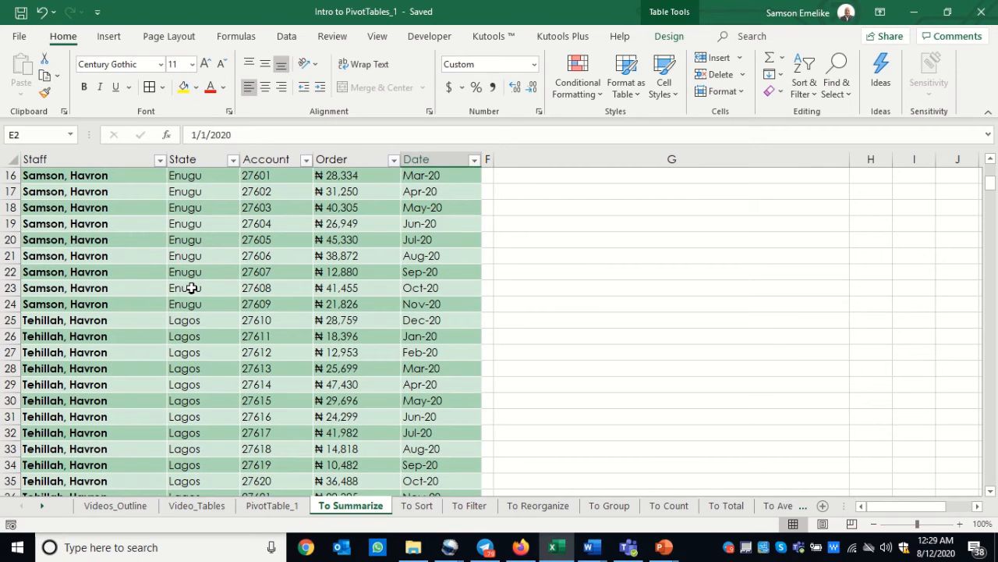
scroll(192, 287, "up", 5)
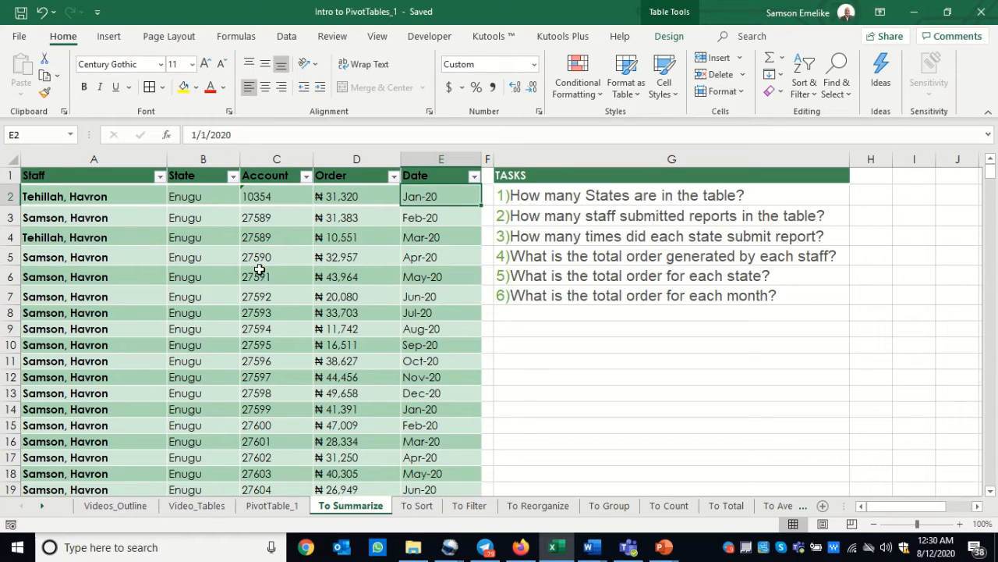
Inspect individual records in rows 2 to 4 and the repeated entries in the Staff column
left_click(10, 197)
left_click(24, 218)
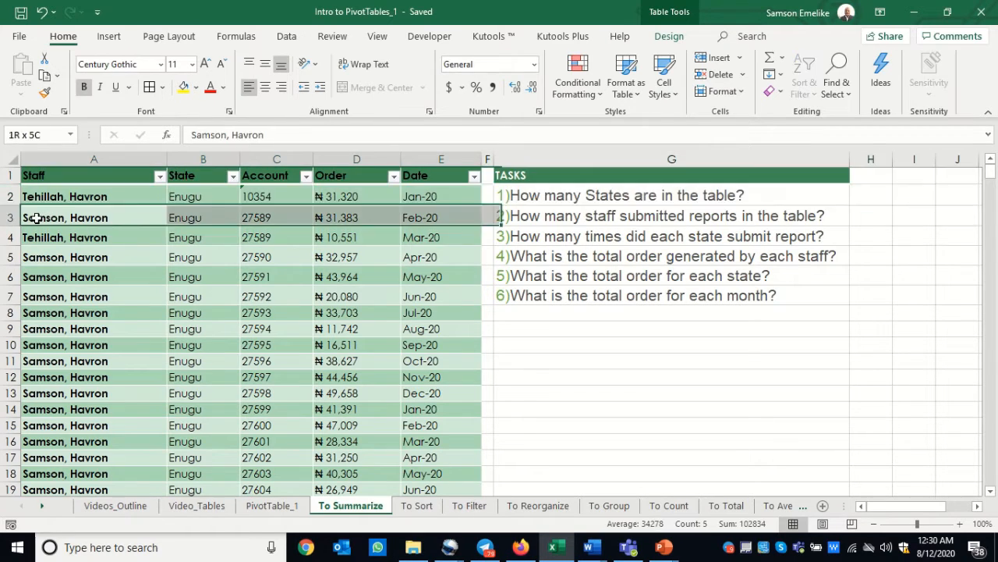
left_click(177, 237)
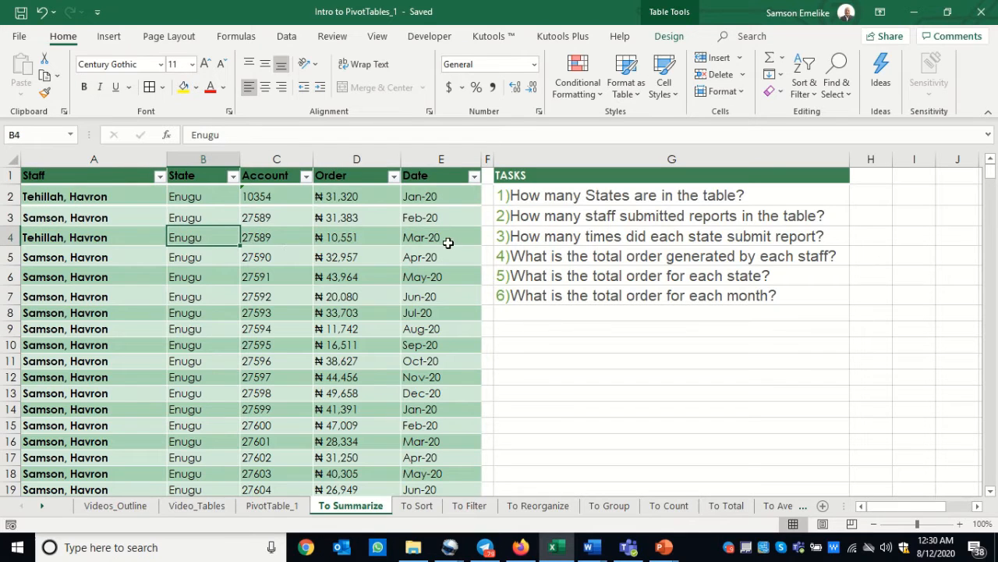
left_click(449, 242)
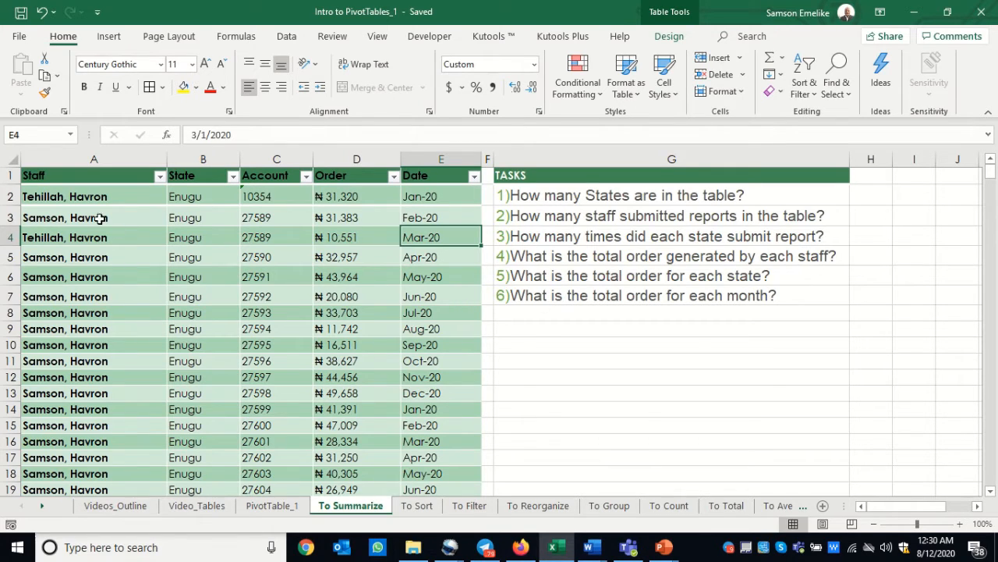
left_click(68, 162)
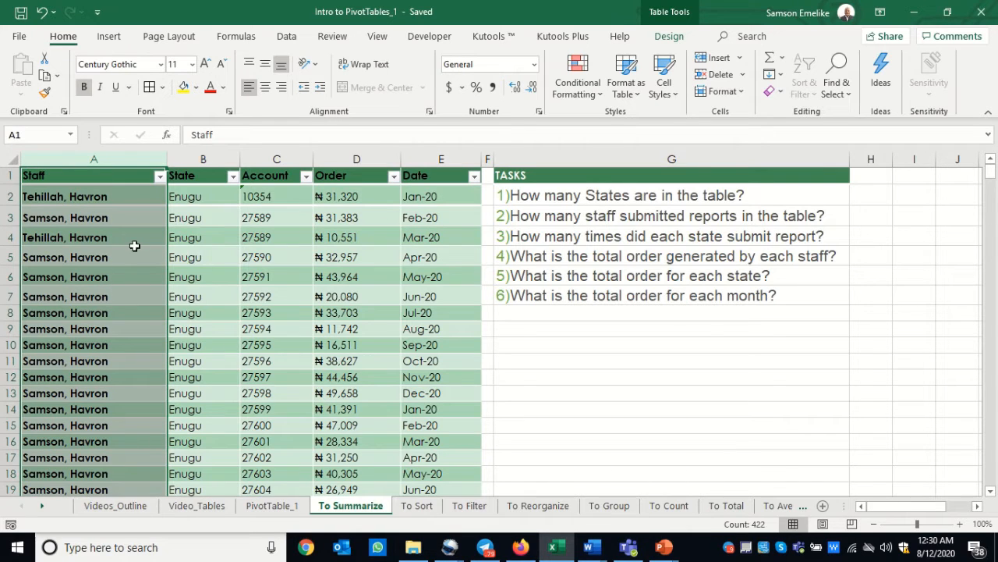
left_click(51, 201)
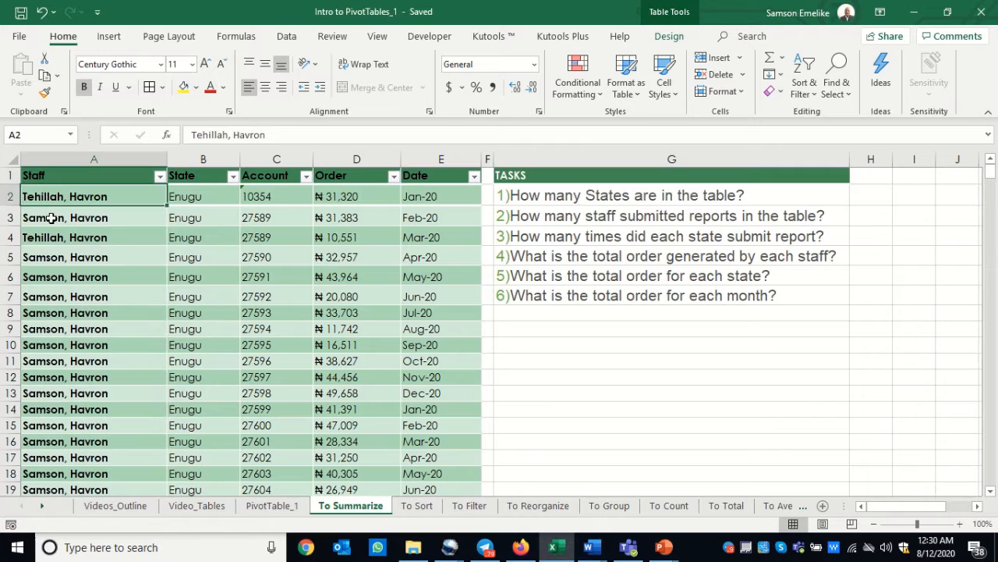
left_click(51, 217)
left_click(50, 259)
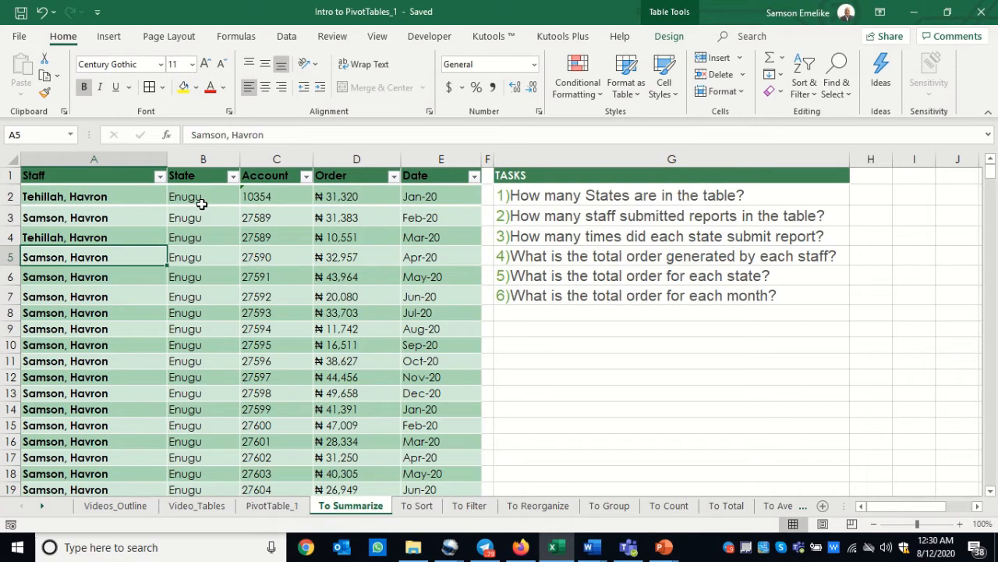
Look through the State column down to the table's last record to see which states occur
scroll(199, 222, "down", 10)
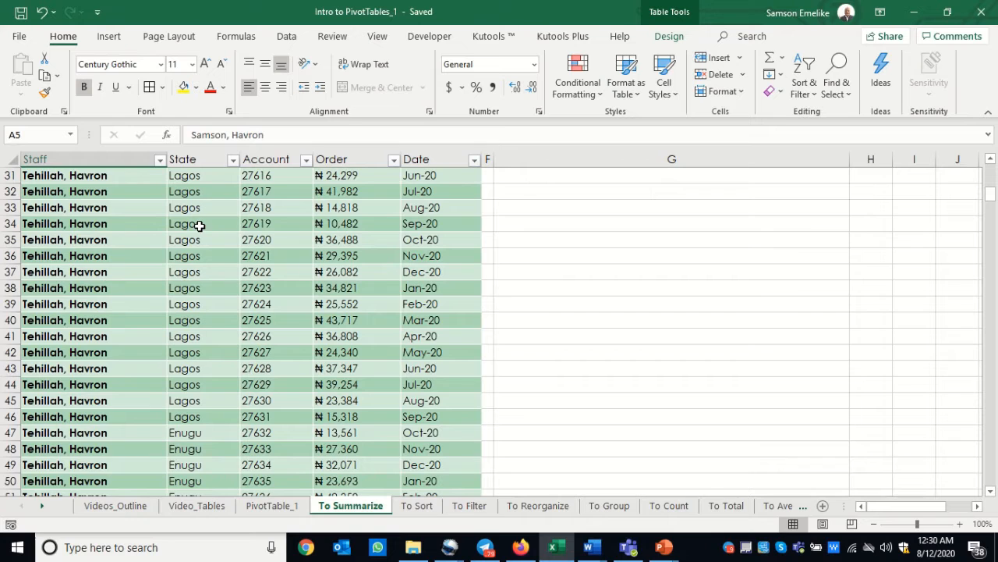
scroll(199, 226, "down", 15)
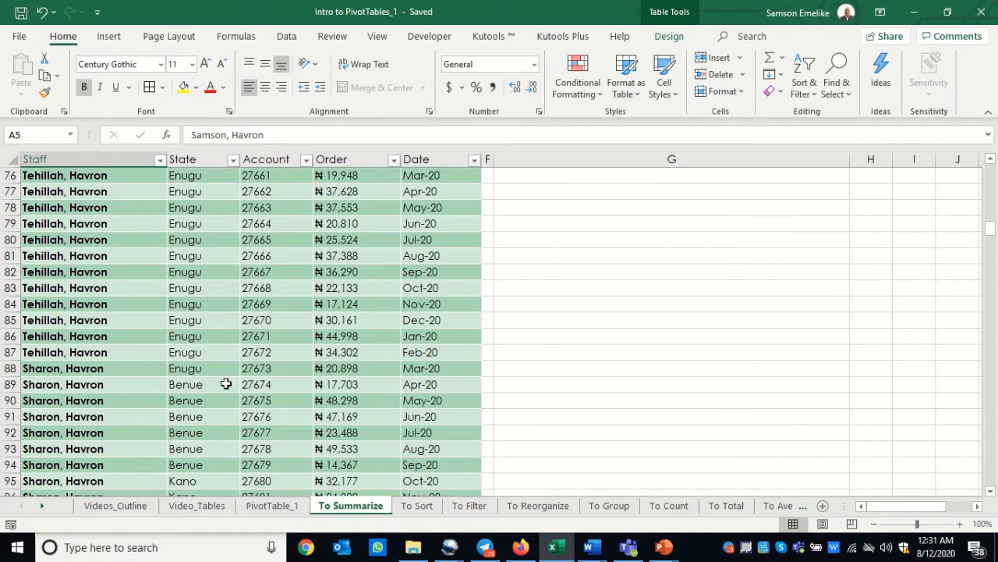
scroll(204, 406, "down", 15)
scroll(204, 411, "down", 20)
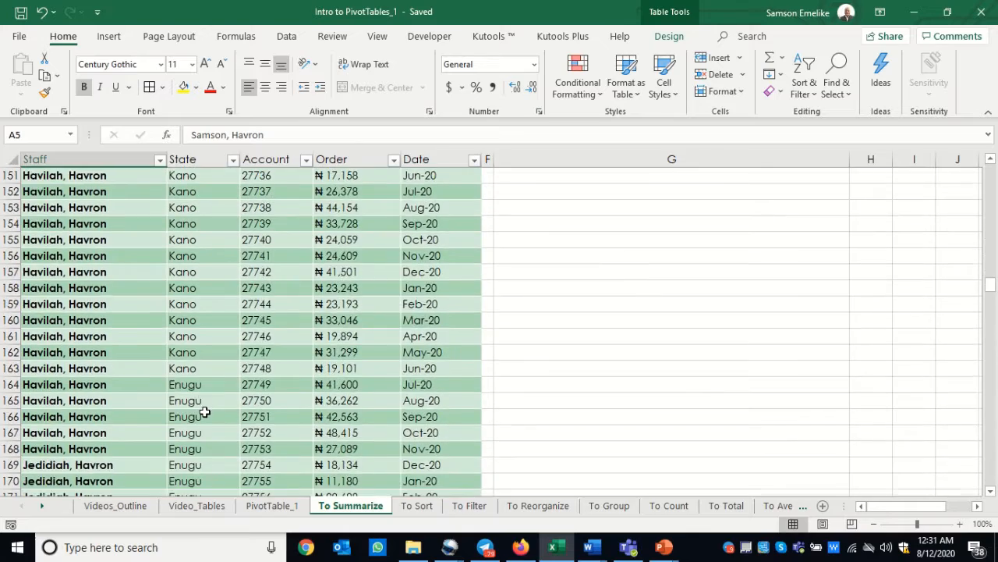
scroll(205, 411, "down", 20)
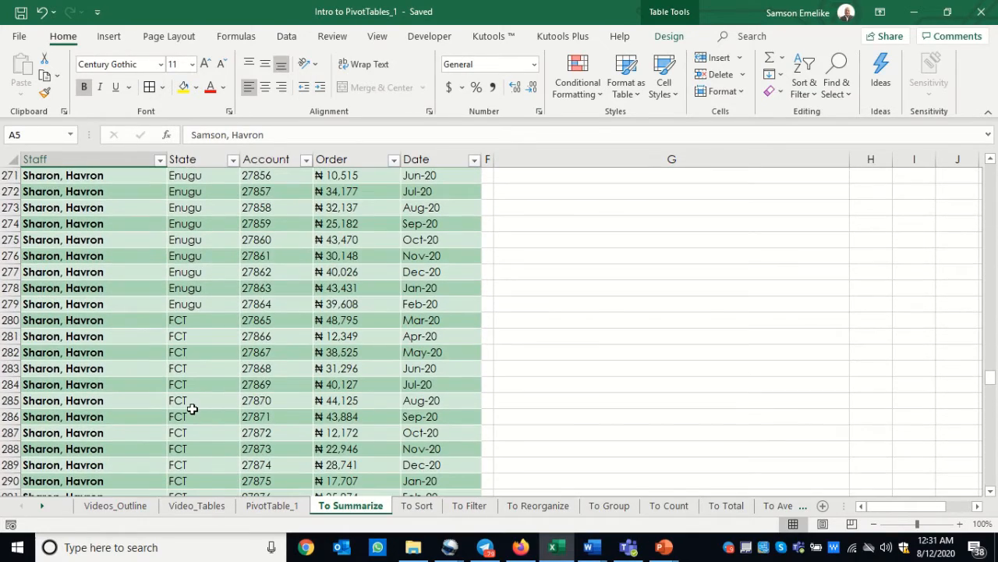
scroll(191, 407, "down", 20)
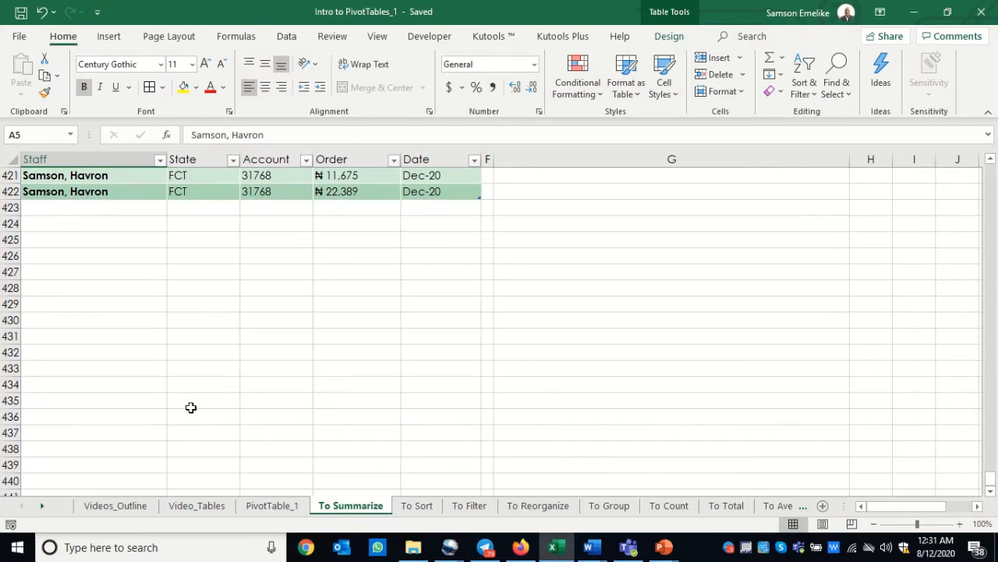
scroll(222, 263, "up", 20)
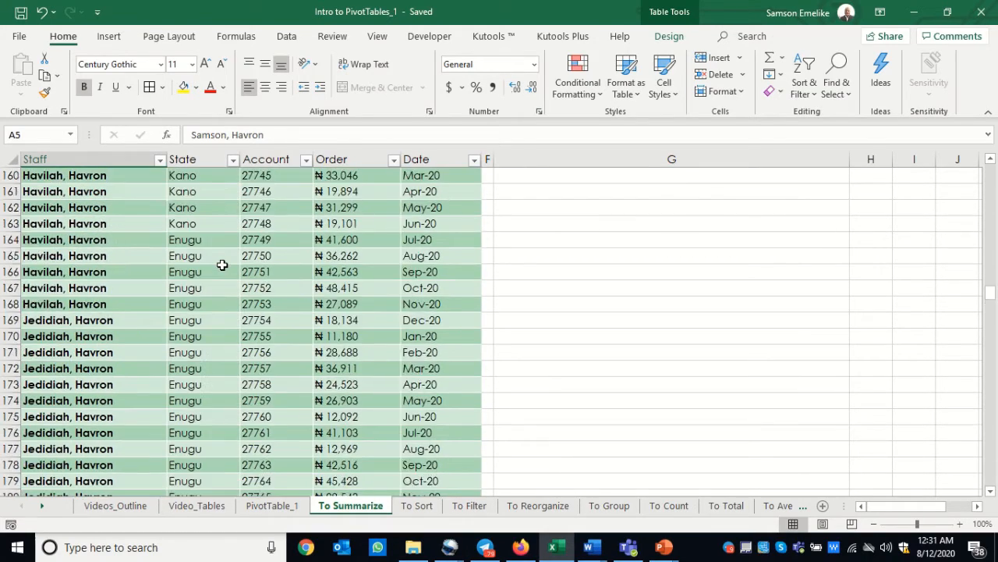
scroll(222, 265, "up", 20)
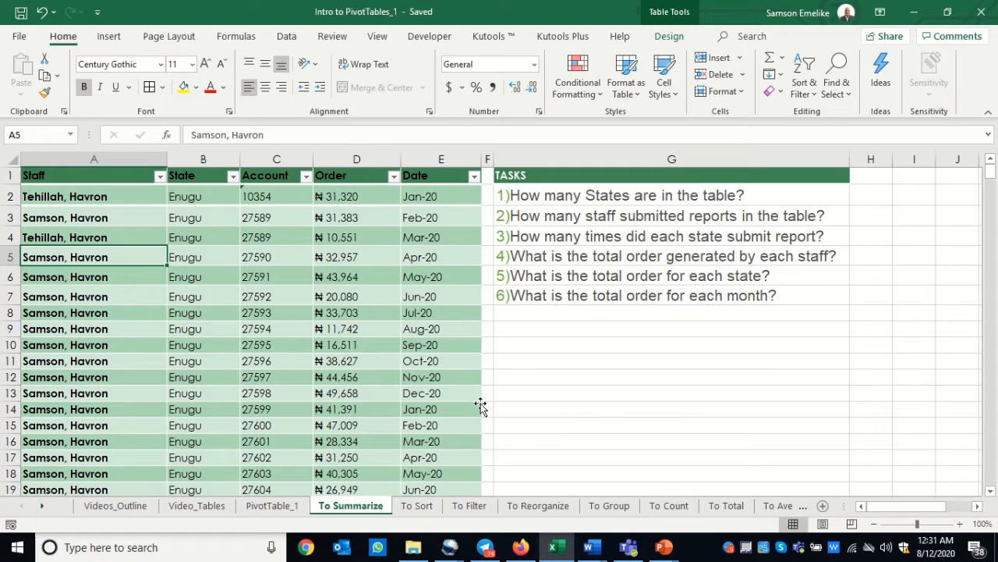
Review the finished pivot tables for Q 1 to Q 6 against the task list on the PivotTable_1 sheet
left_click(272, 505)
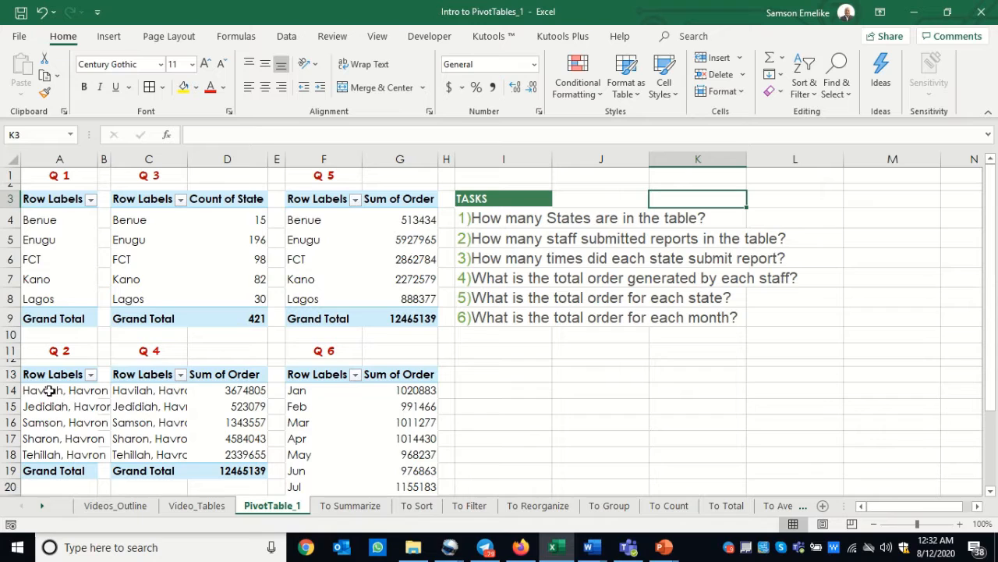
left_click(48, 390)
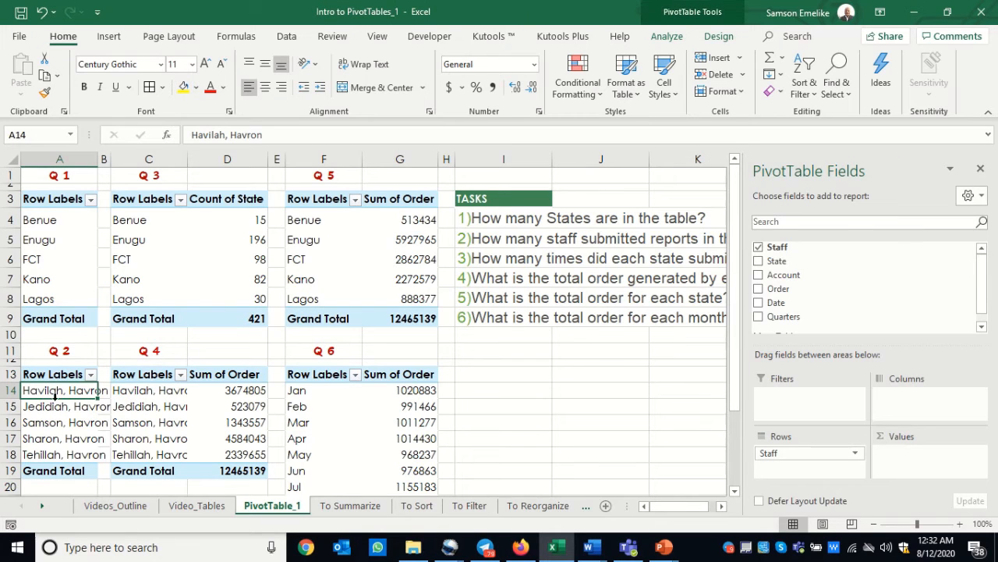
left_click(509, 258)
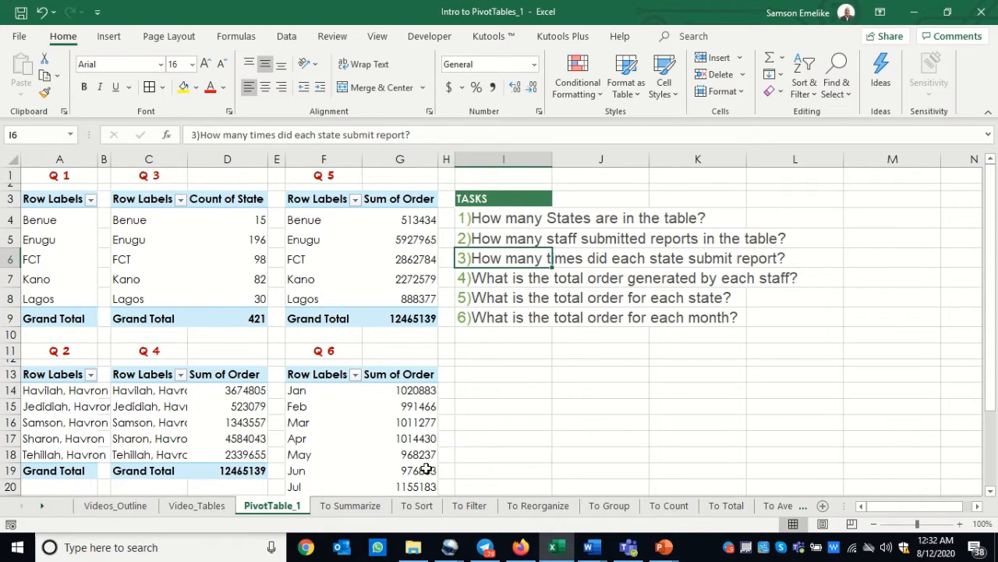
Autofit the widths of columns A to E on the To Summarize sheet
left_click(351, 506)
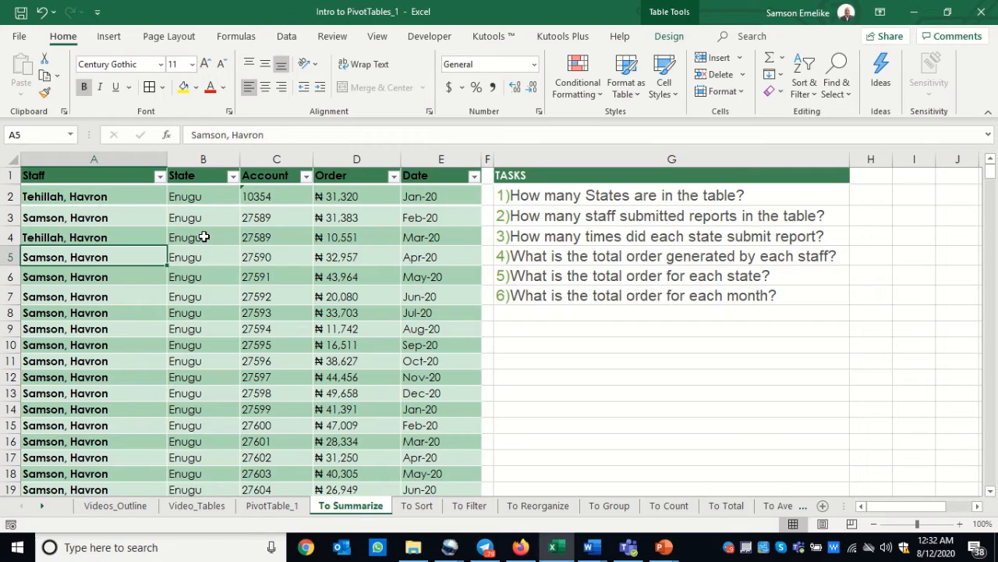
left_click(78, 160)
left_click_drag(78, 160, 395, 157)
double_click(397, 158)
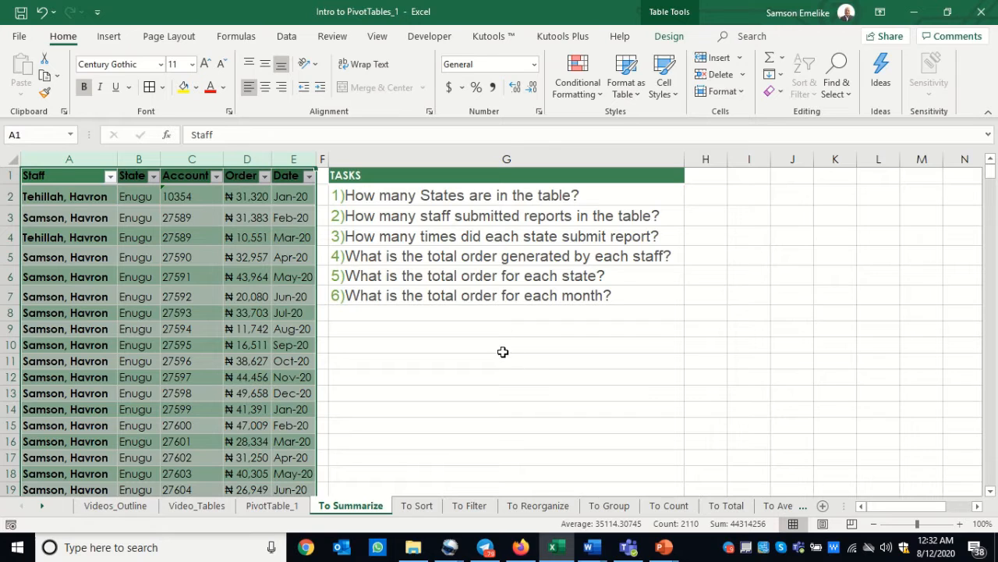
Start a PivotTable from the staff order table and check that the source range reaches the last record
left_click(131, 328)
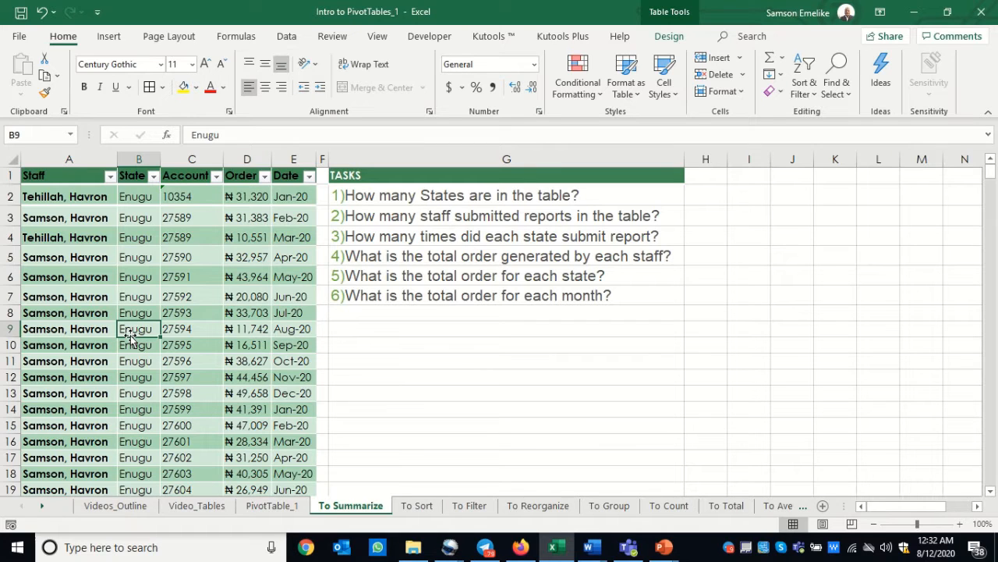
left_click(109, 39)
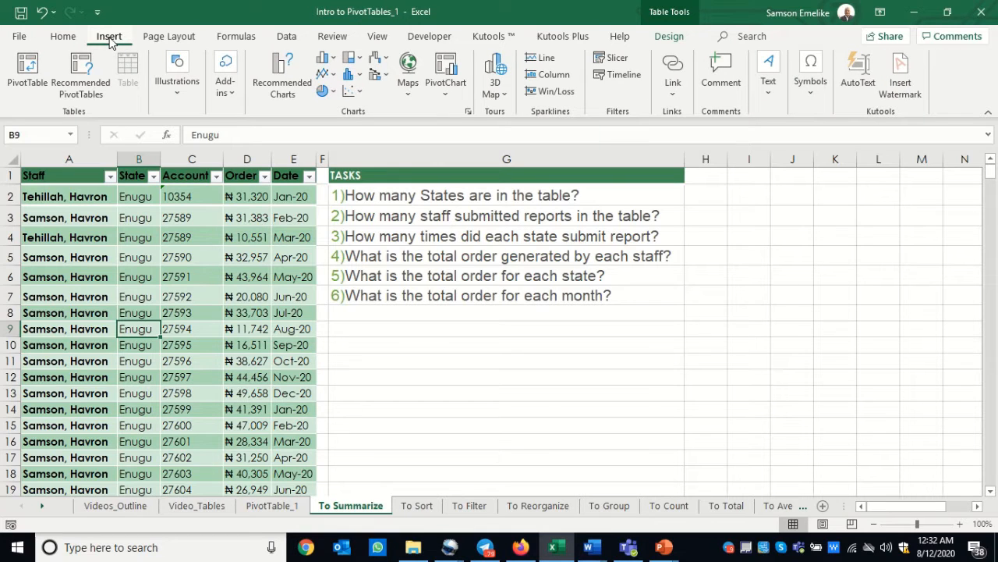
left_click(28, 71)
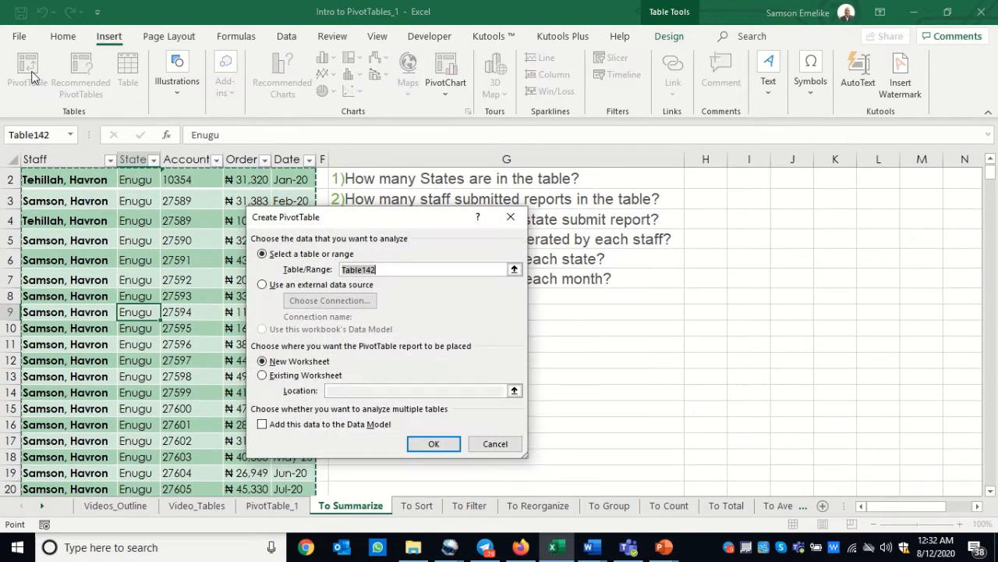
left_click_drag(359, 225, 767, 209)
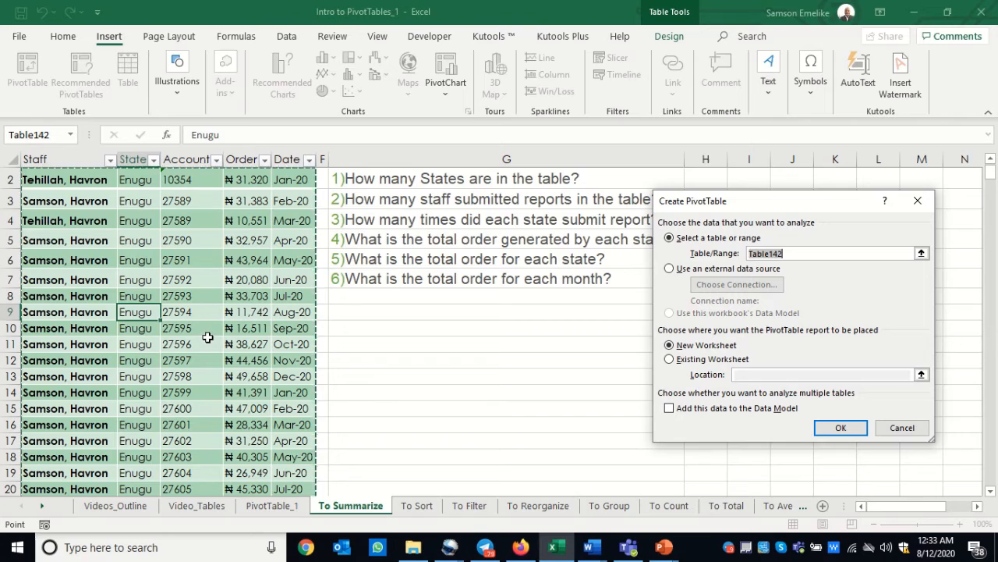
scroll(207, 337, "down", 20)
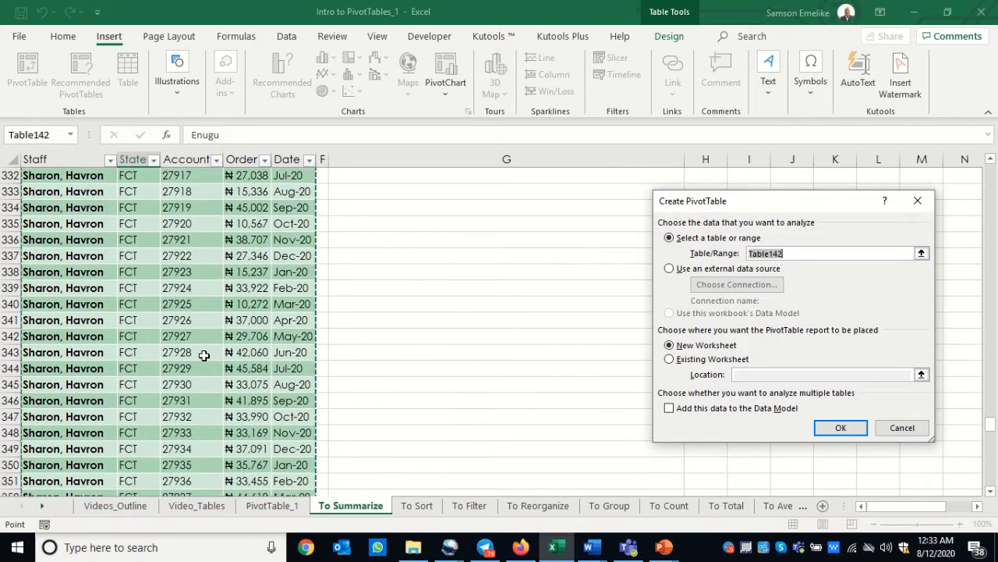
scroll(203, 355, "down", 20)
scroll(204, 355, "up", 10)
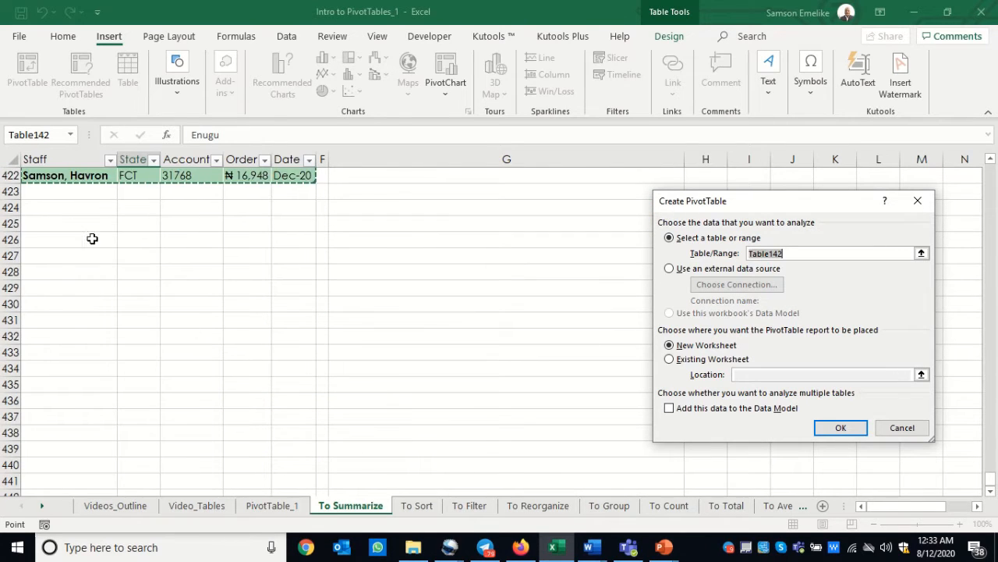
scroll(806, 333, "up", 20)
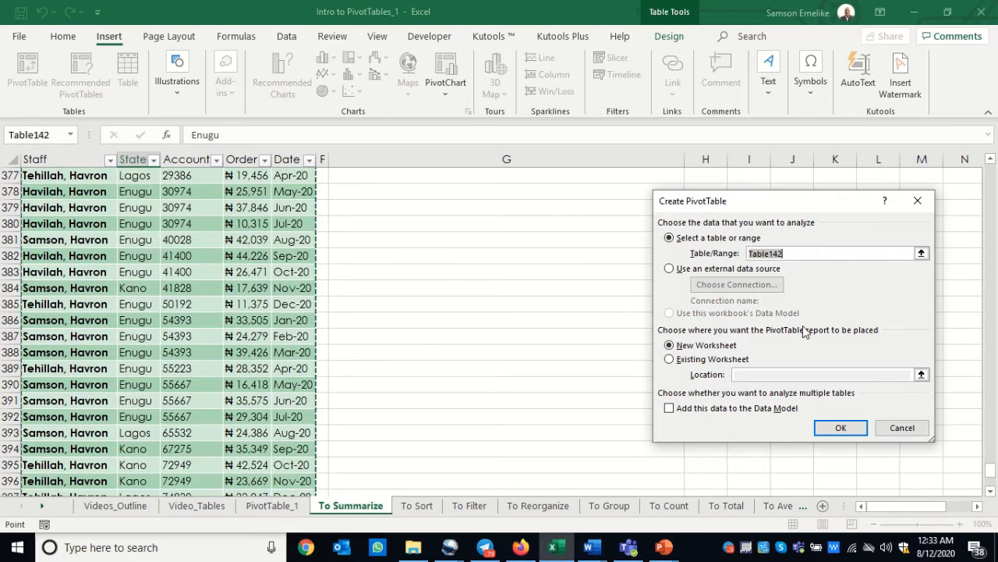
scroll(725, 303, "up", 20)
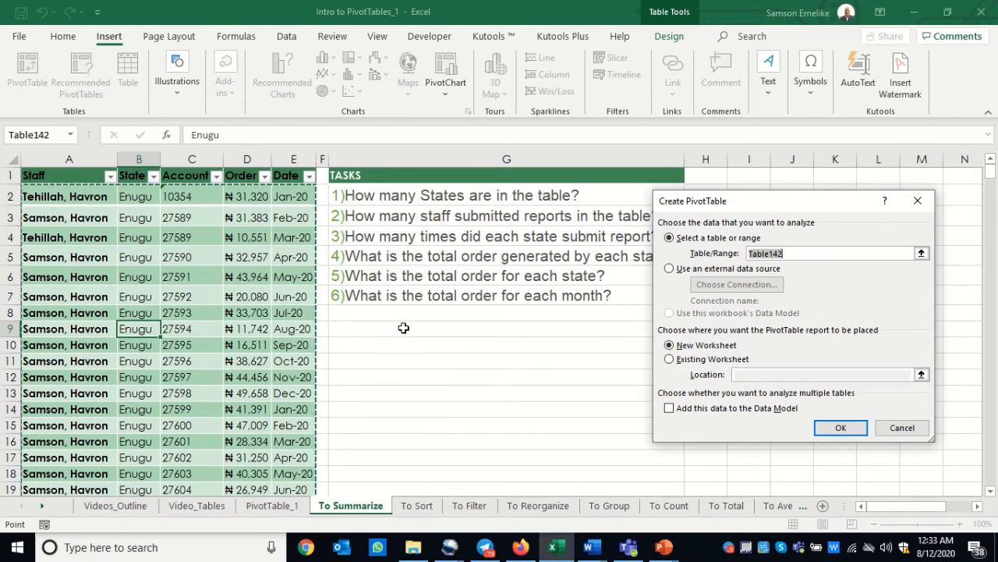
Place the PivotTable on the existing To Summarize worksheet at cell G10
left_click(669, 360)
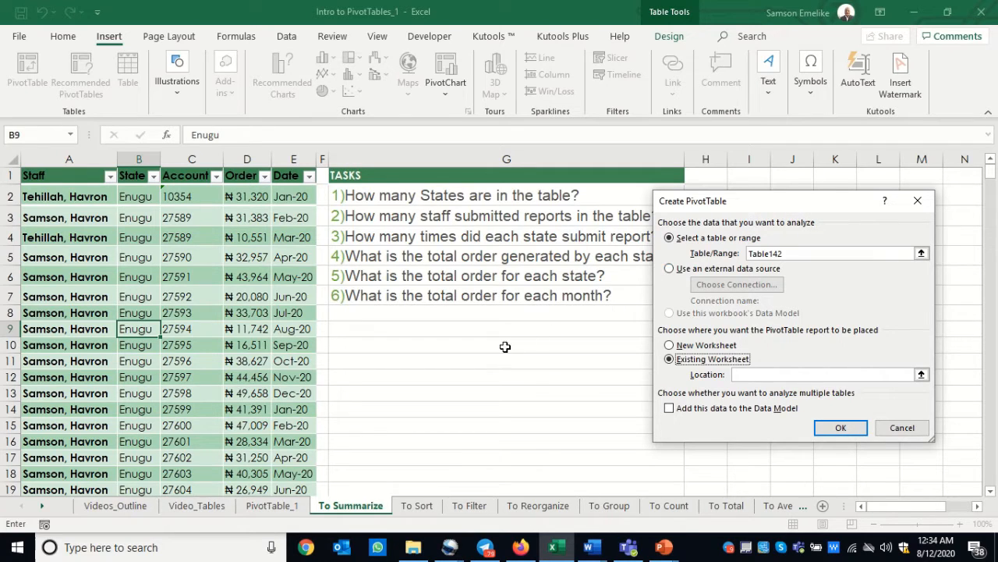
left_click(750, 377)
left_click(745, 378)
left_click(393, 343)
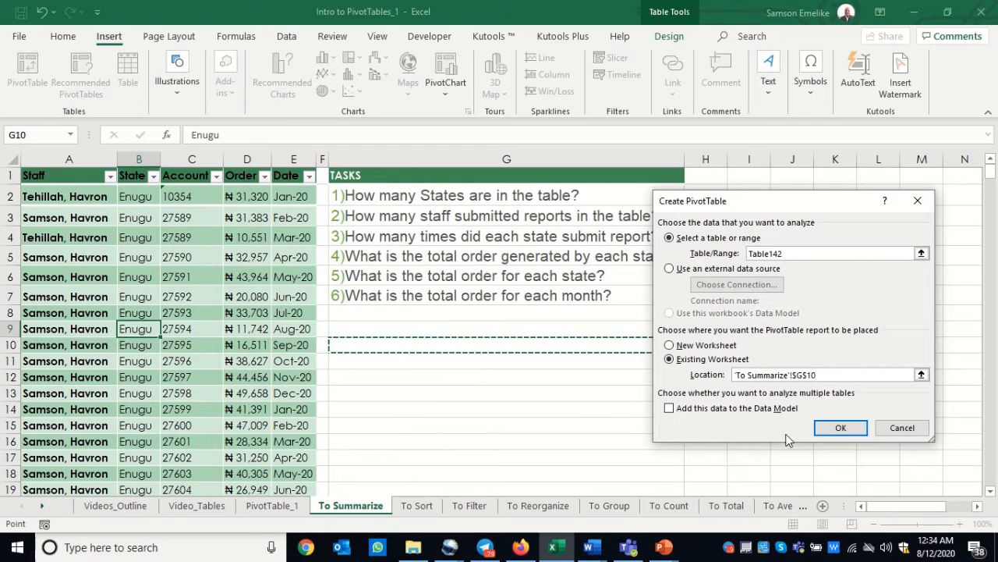
left_click(839, 430)
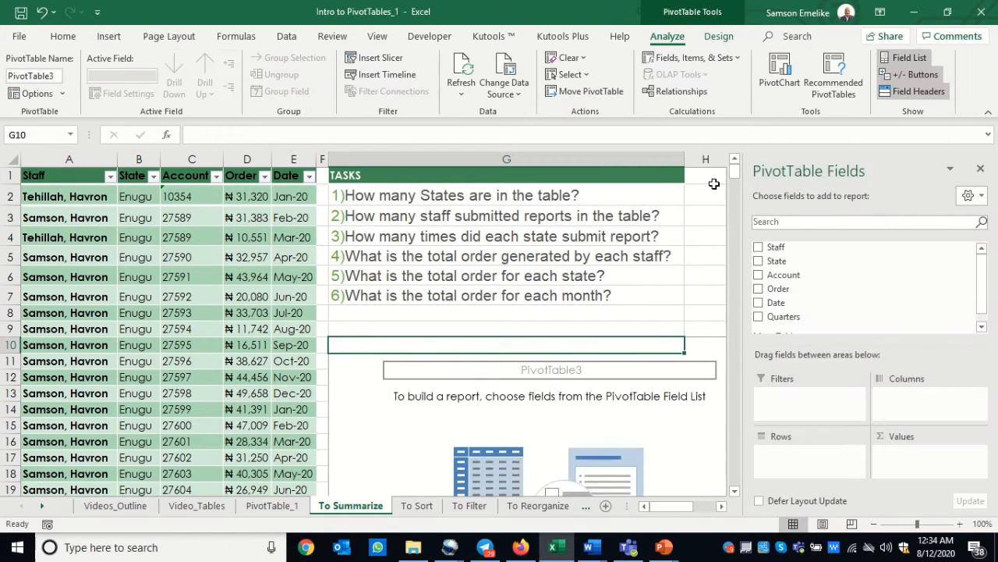
Narrow column G and list the states by adding the State field to the new PivotTable's rows
left_click_drag(685, 160, 451, 166)
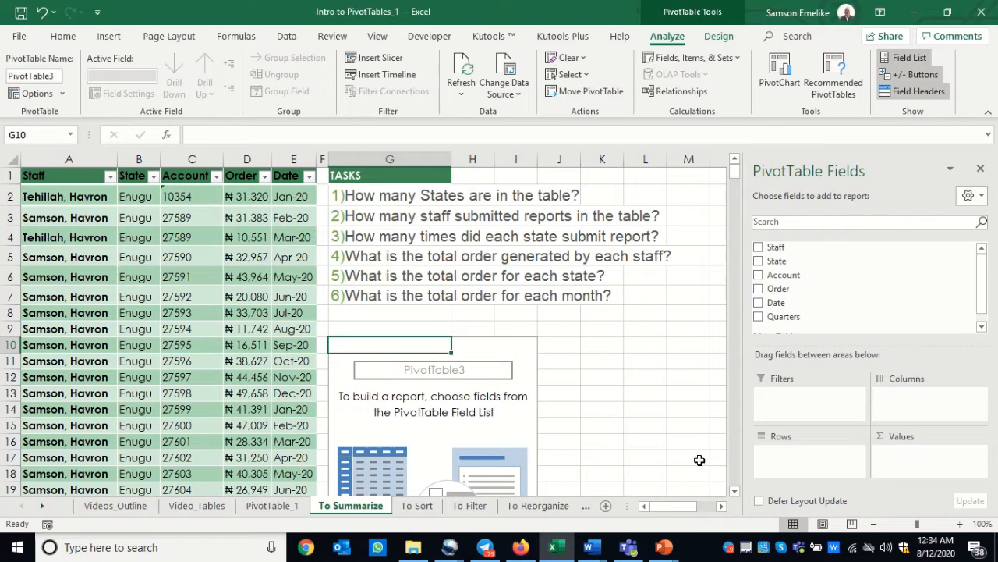
left_click(723, 508)
left_click(723, 508)
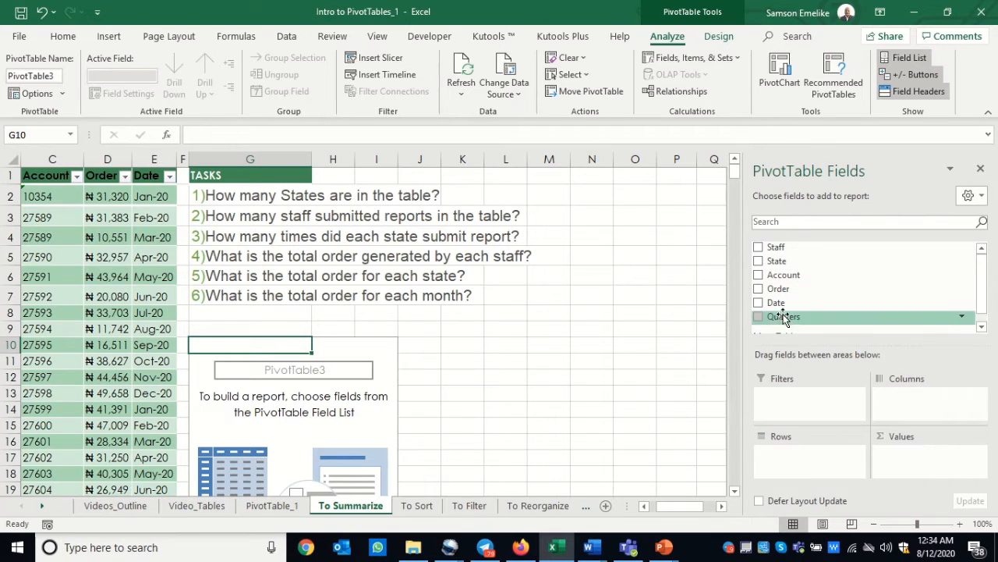
left_click_drag(982, 277, 984, 308)
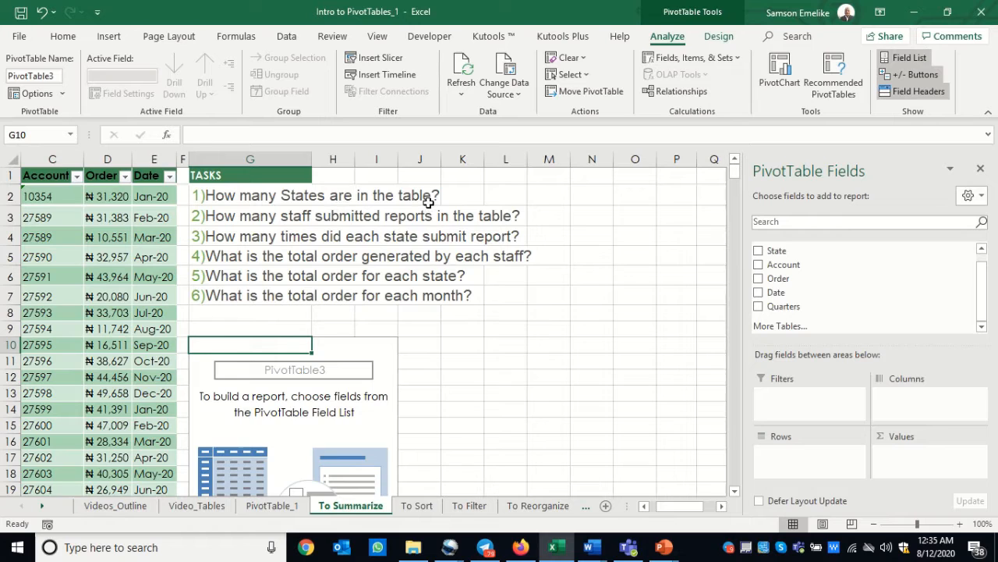
left_click(759, 252)
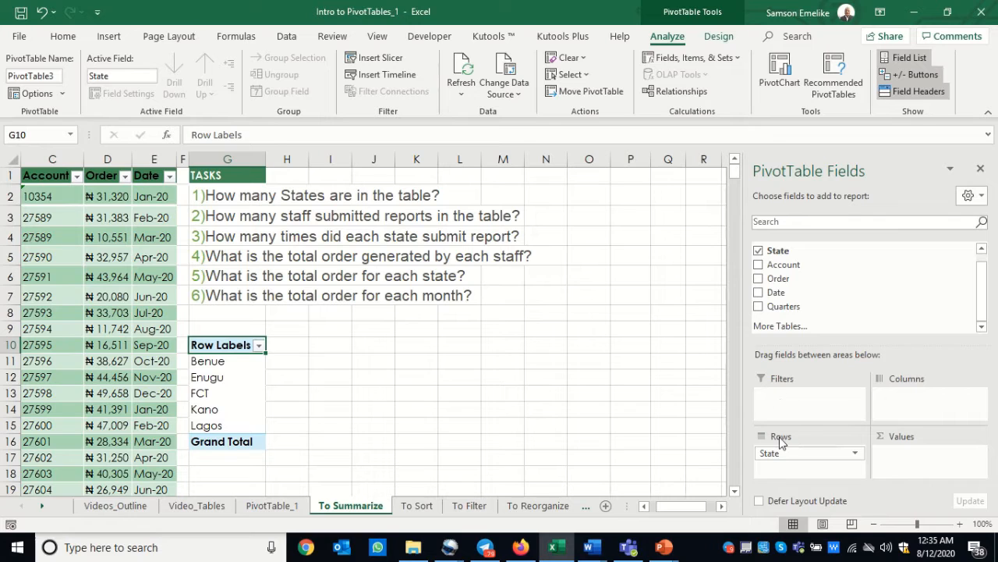
Try the State field as a report filter and return it to the Rows area
left_click_drag(772, 458, 778, 396)
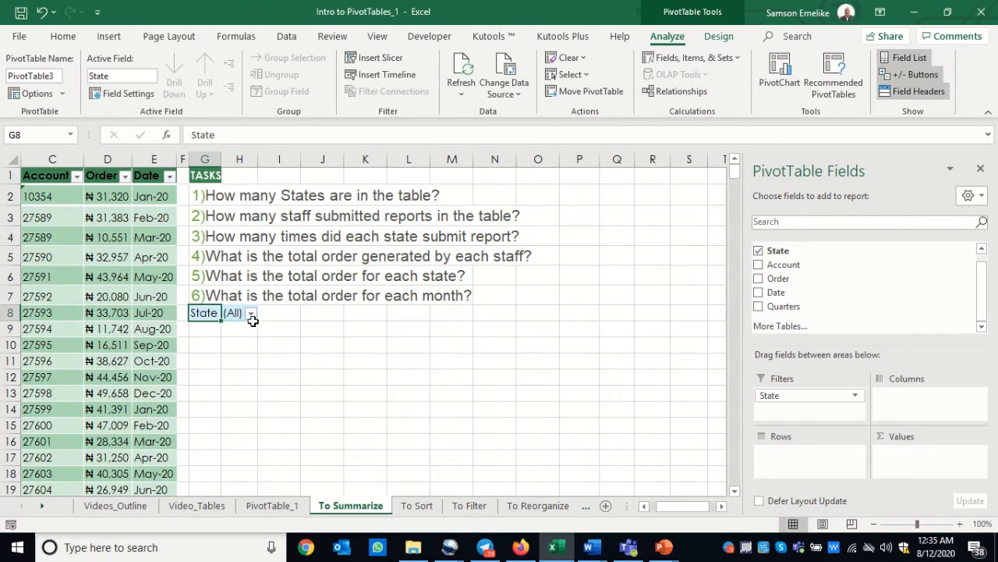
left_click(250, 314)
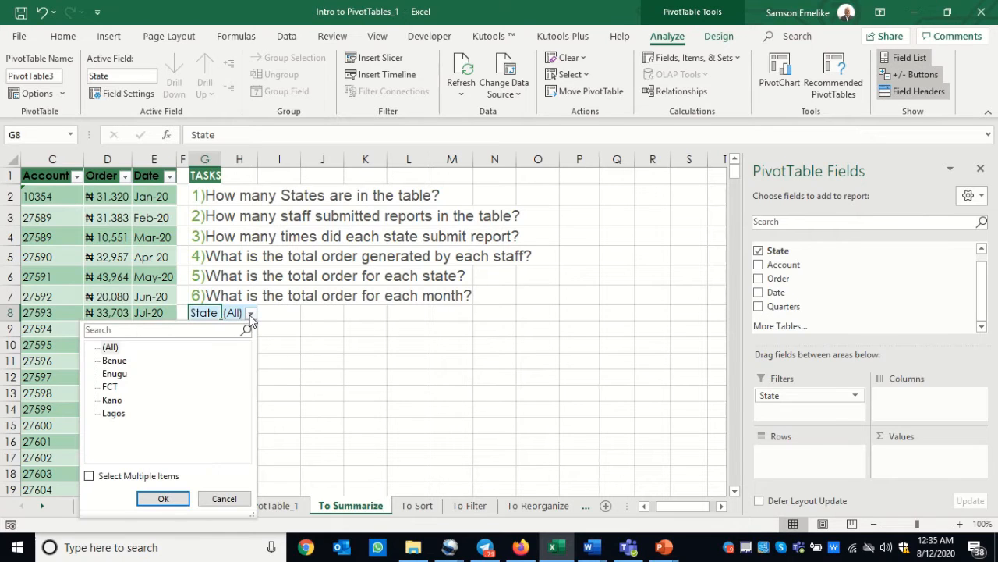
left_click(250, 313)
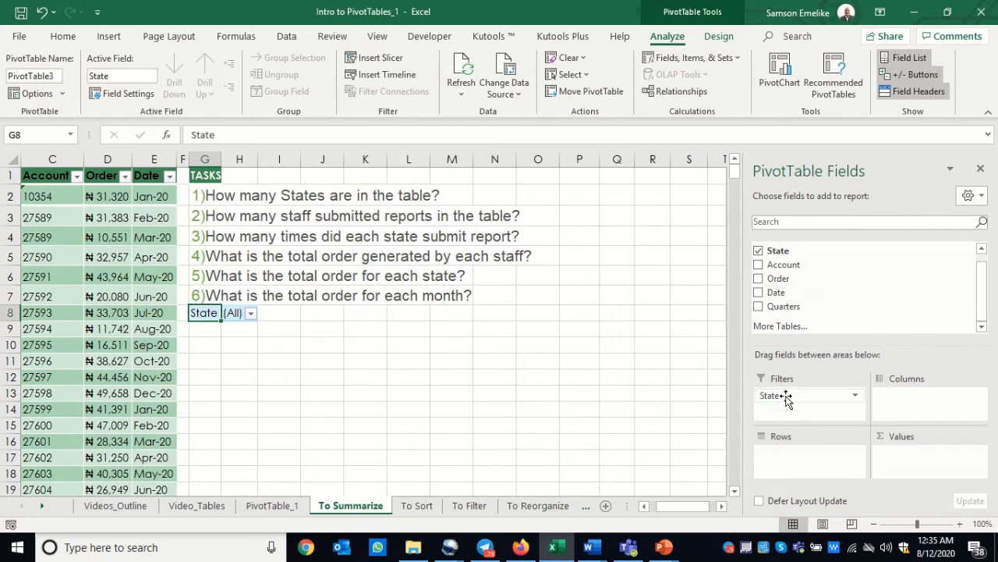
left_click_drag(786, 397, 795, 457)
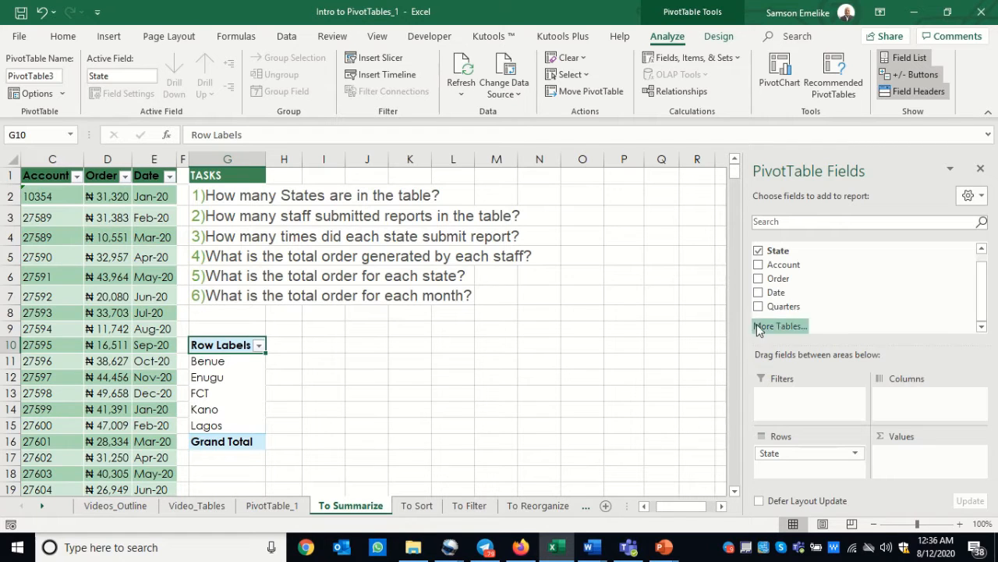
Try the Order and State fields in different Rows and Values arrangements and clear both from the PivotTable
left_click(758, 278)
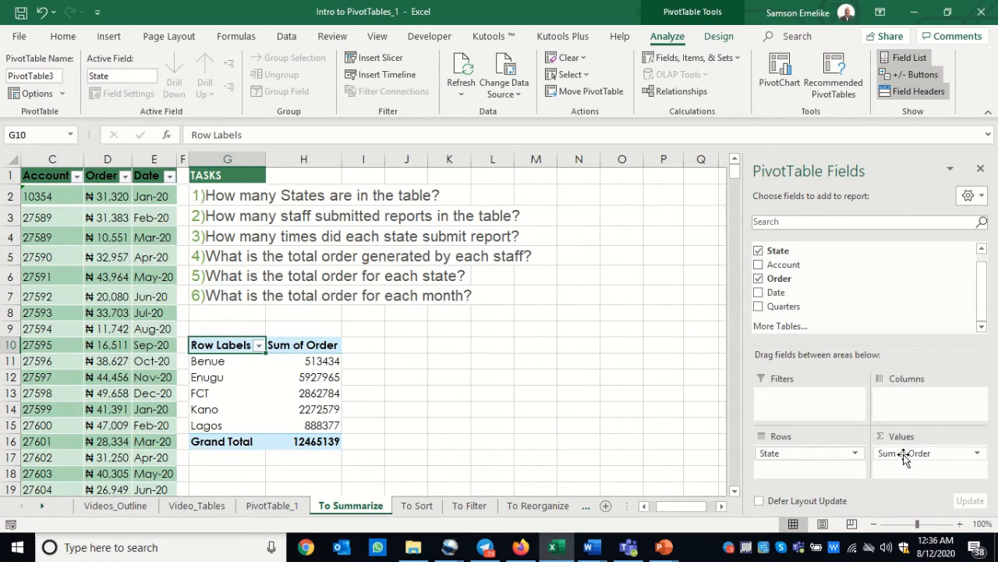
left_click_drag(903, 454, 810, 471)
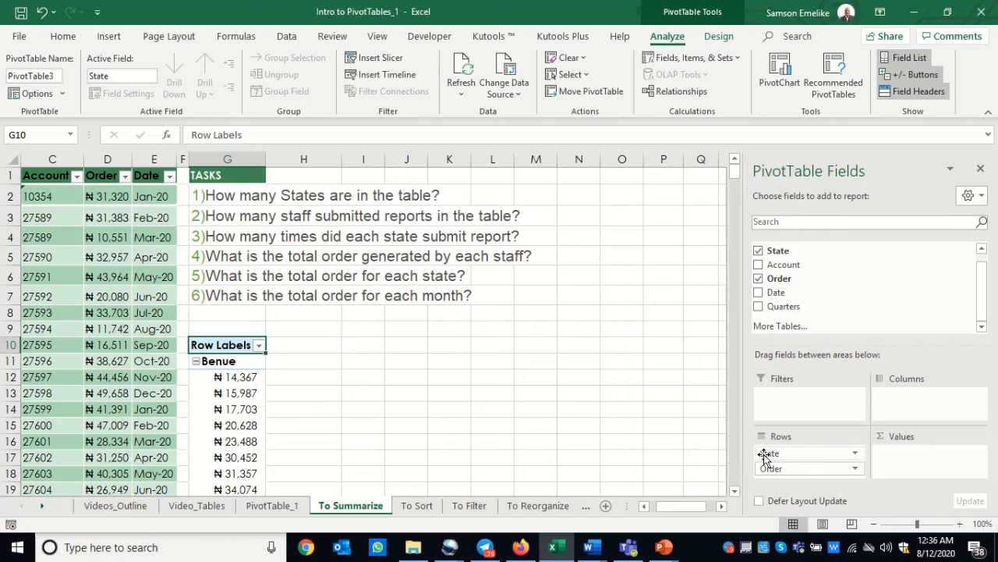
left_click_drag(766, 454, 901, 467)
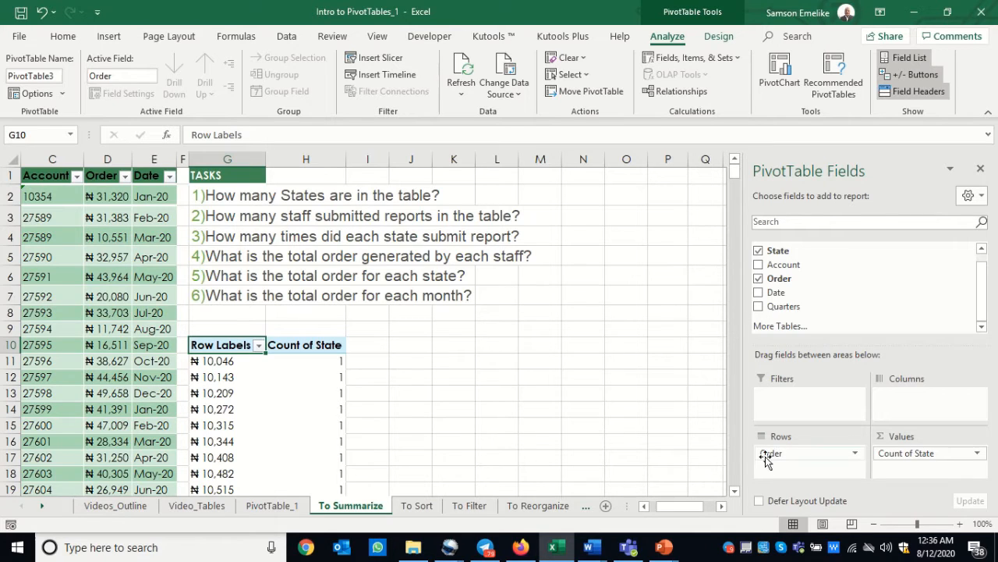
left_click_drag(781, 457, 647, 407)
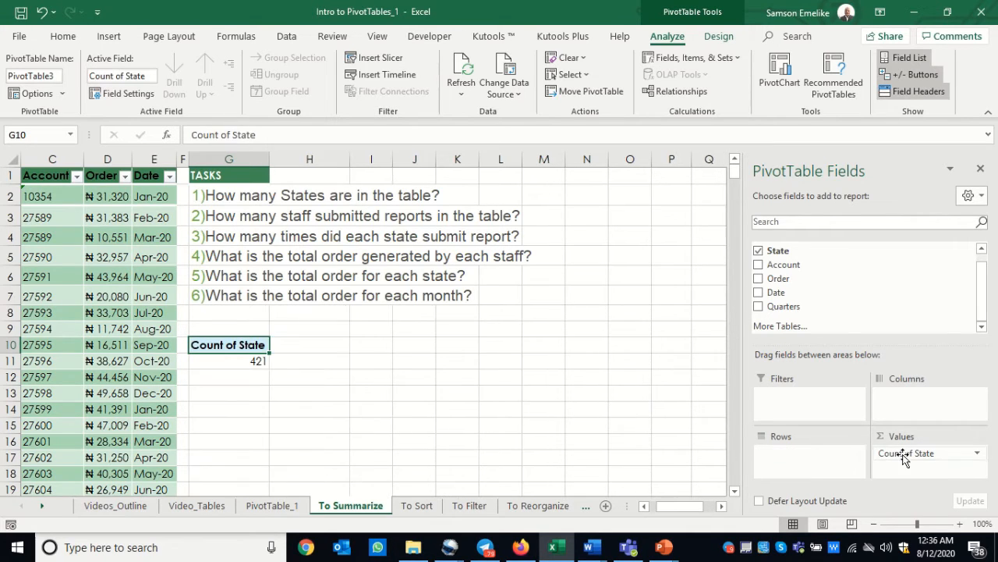
left_click_drag(905, 452, 653, 399)
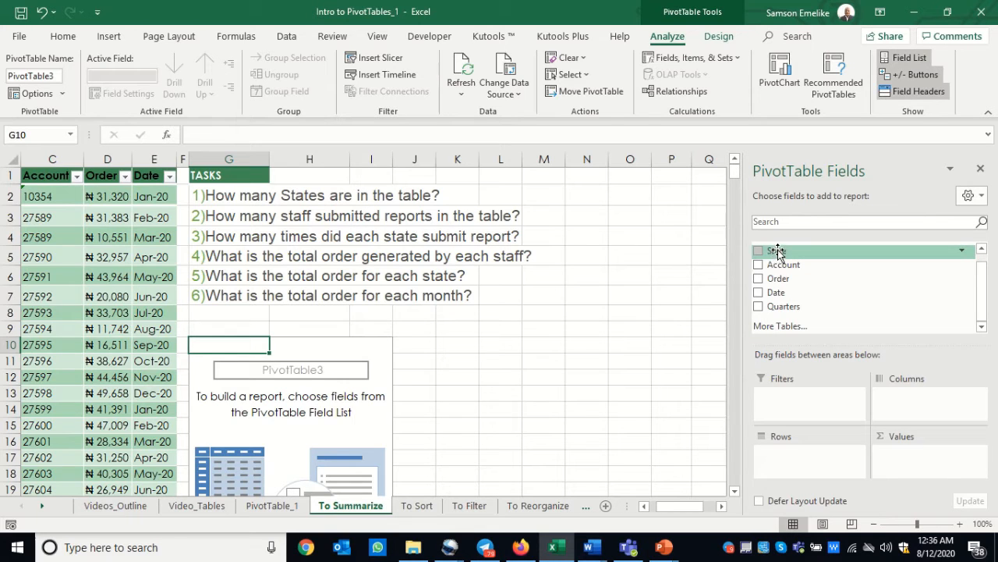
Place the State field in the Rows area of the emptied PivotTable at G10
left_click_drag(777, 251, 786, 463)
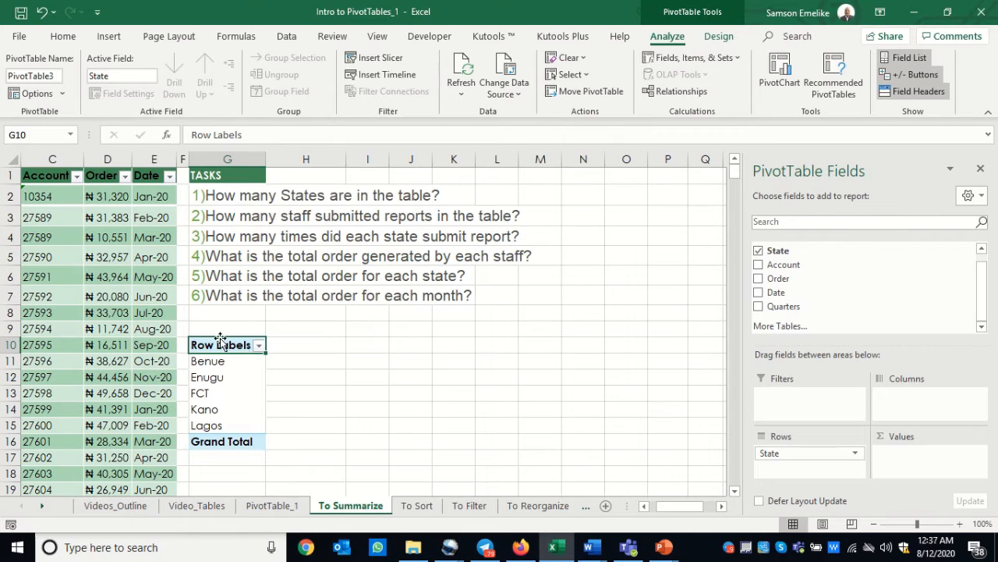
left_click_drag(220, 340, 219, 341)
left_click(507, 316)
Copy the whole state PivotTable and paste the duplicate at cell I10
left_click_drag(223, 345, 233, 441)
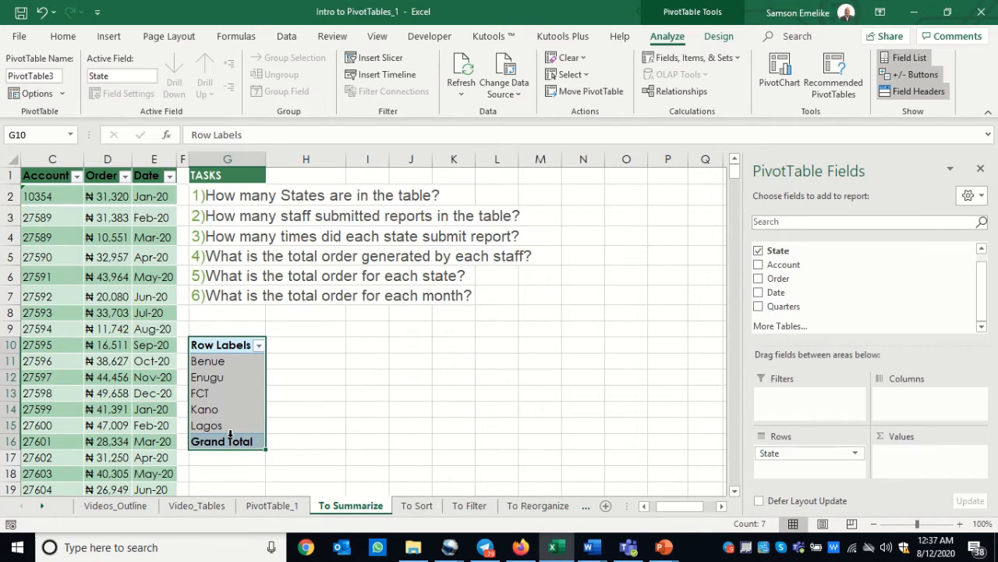
key("ctrl+c")
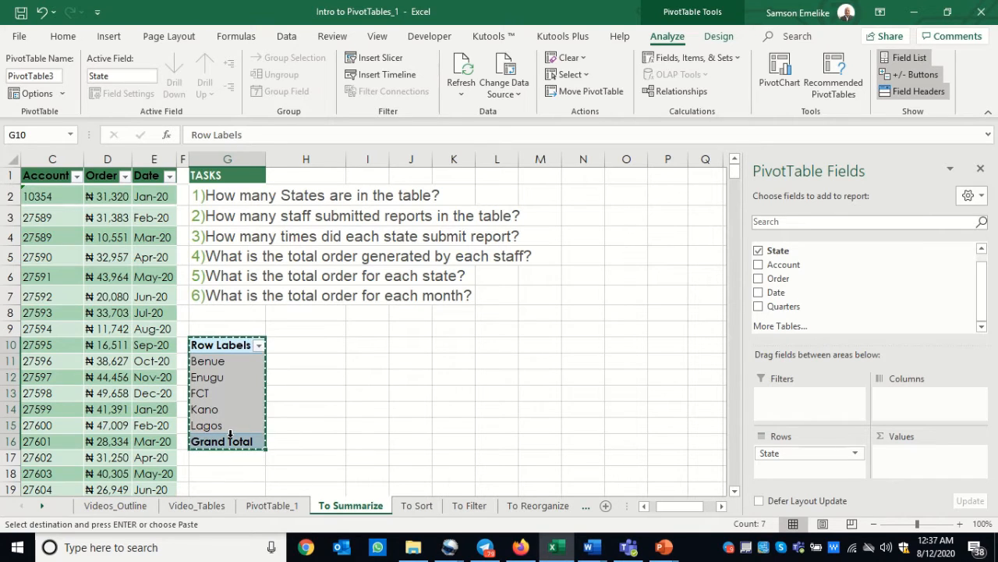
left_click(376, 341)
key("Return")
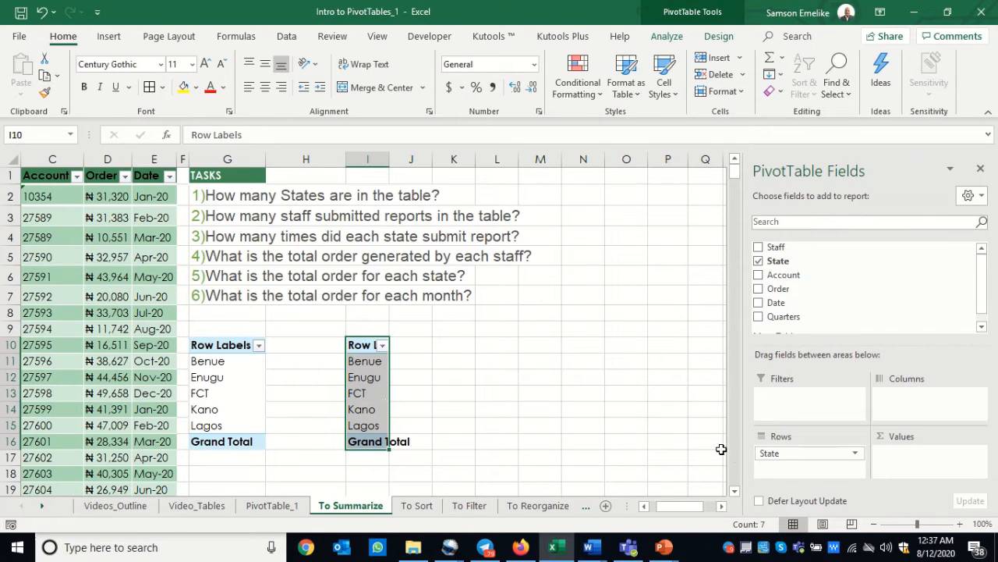
Replace the State field with Staff in the rows of the copied PivotTable at I10
left_click_drag(769, 452, 663, 442)
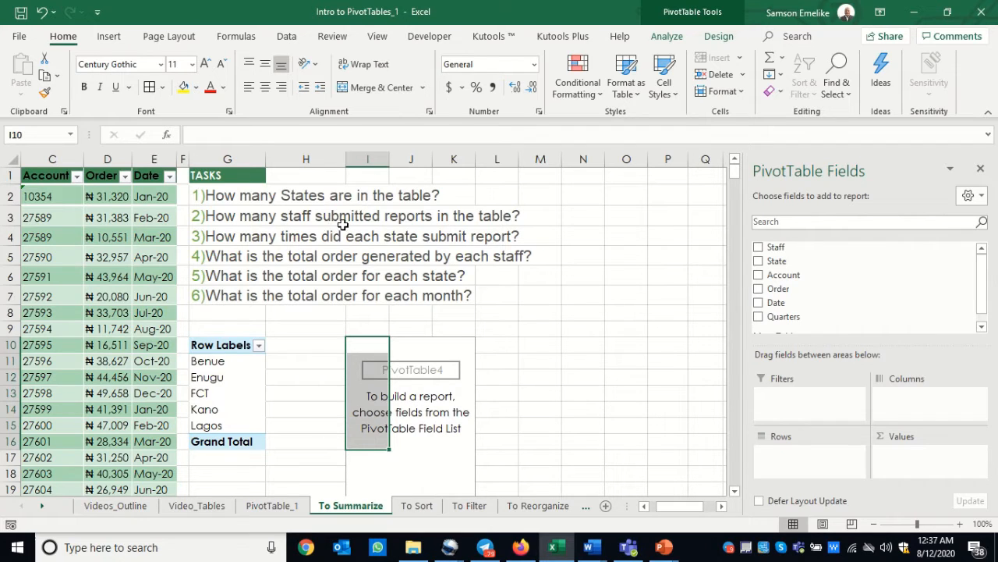
left_click(760, 249)
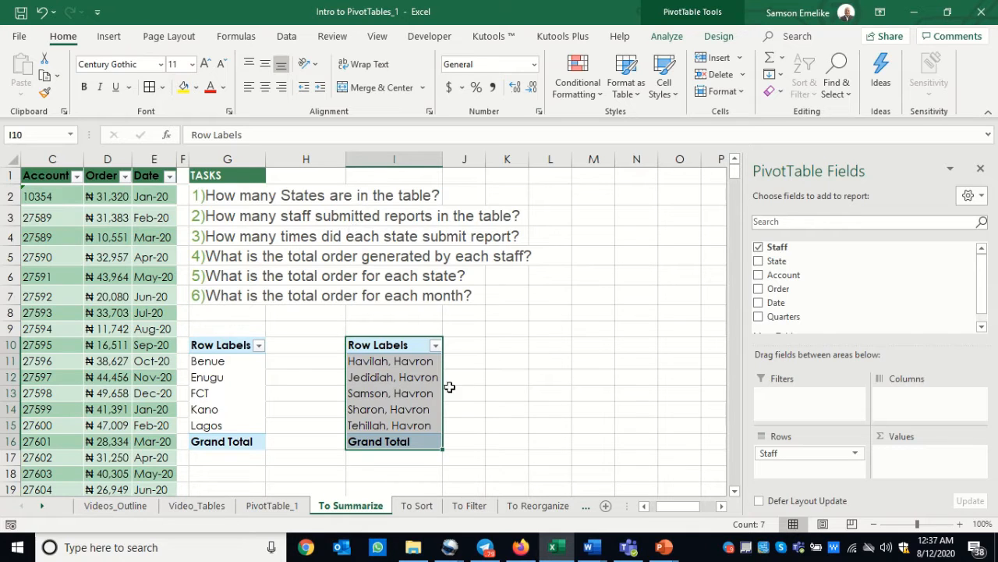
left_click(404, 401)
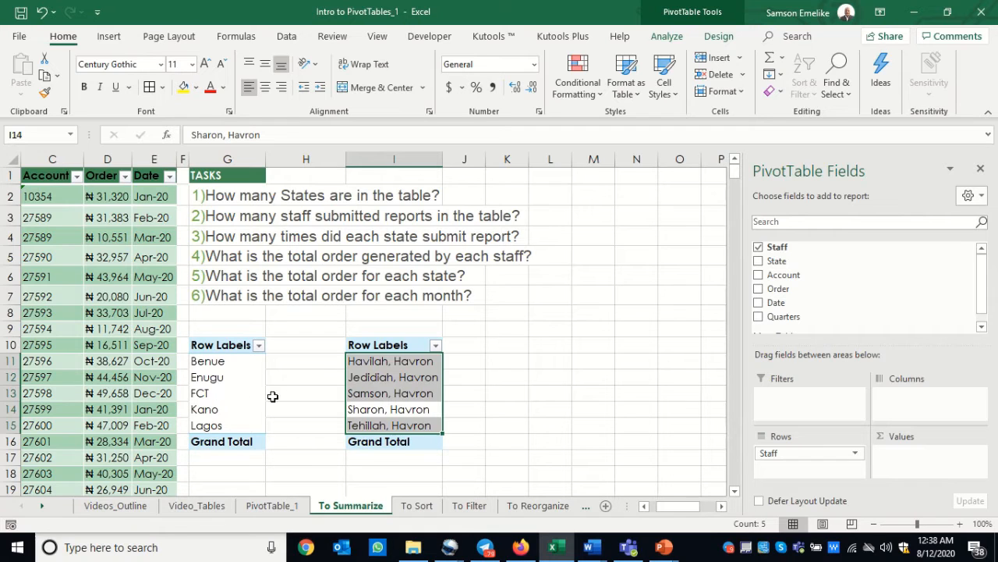
left_click(399, 392)
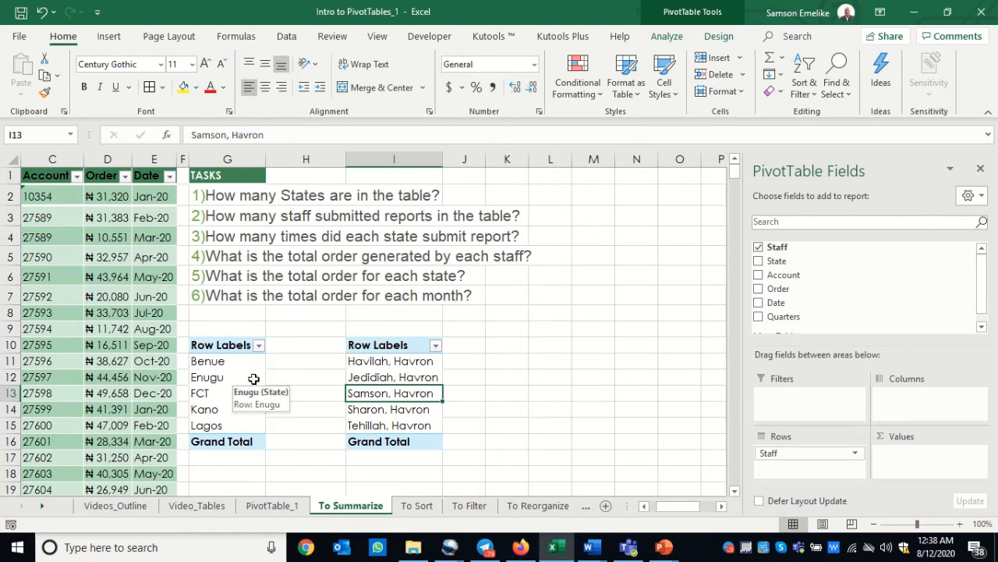
Try to add the State field a second time to the state PivotTable at G10
left_click(217, 377)
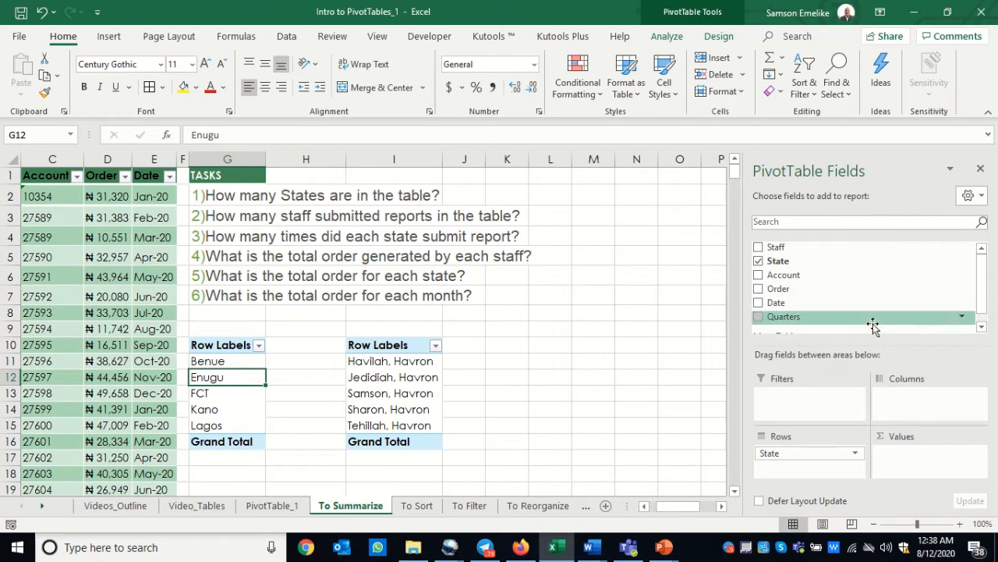
left_click_drag(777, 251, 913, 405)
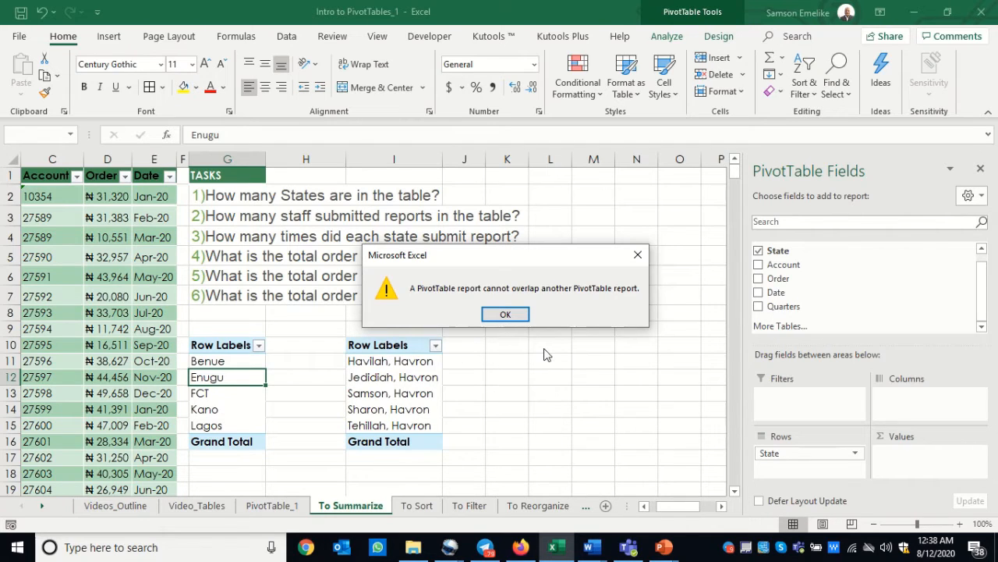
left_click(506, 315)
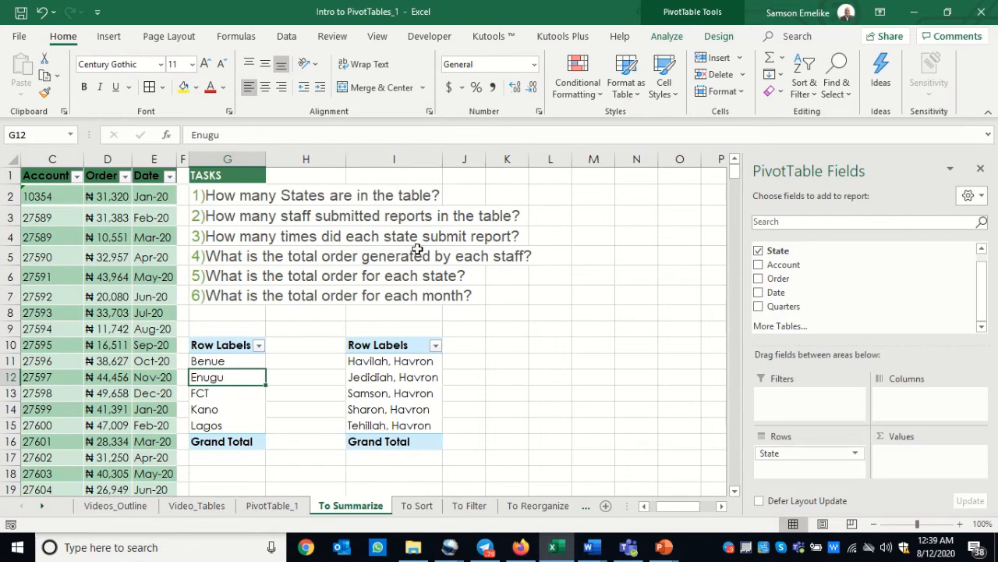
Copy the state PivotTable from G10 to K10, narrowing column H and widening column K to suit
left_click_drag(345, 160, 302, 162)
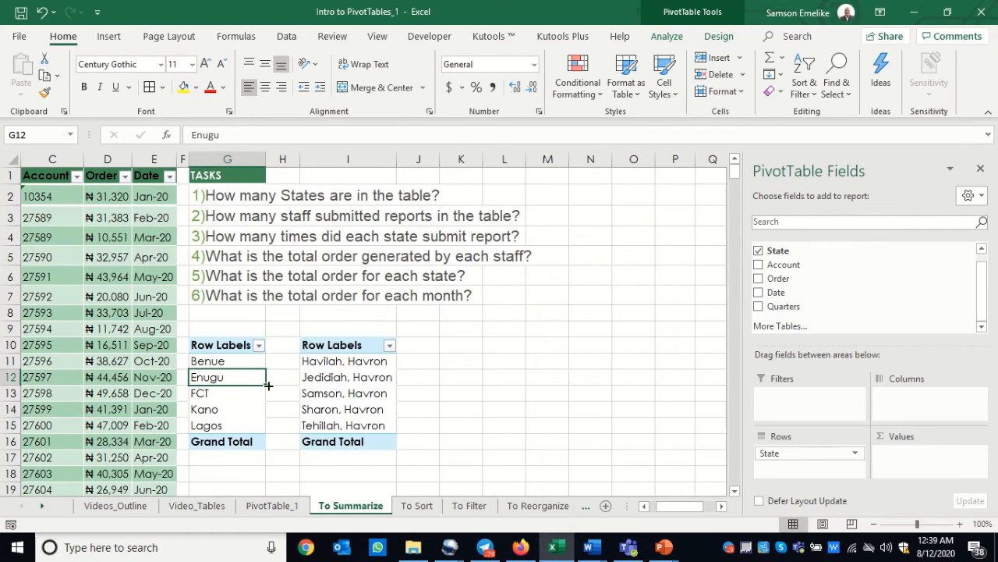
left_click_drag(227, 344, 223, 439)
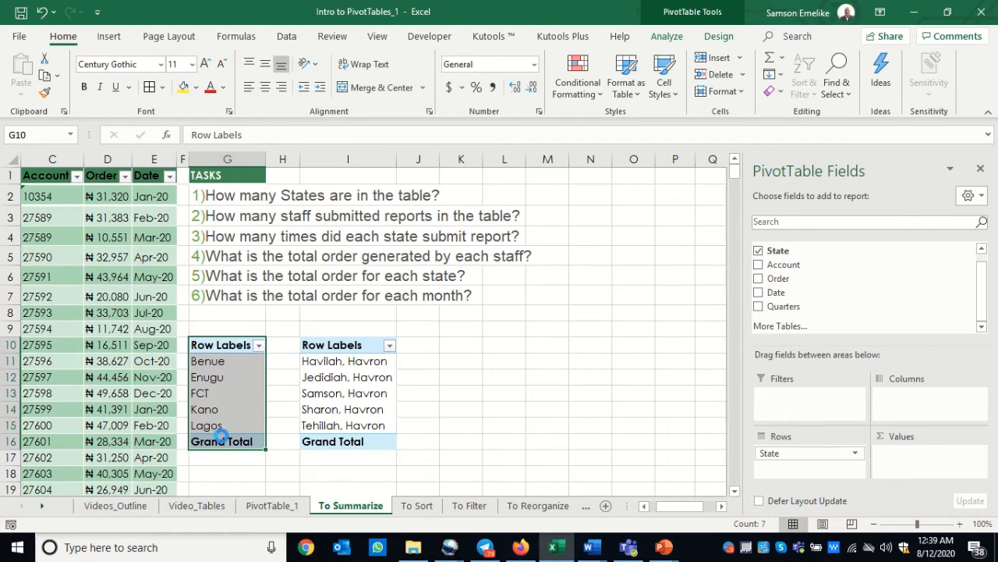
key("ctrl+c")
left_click(463, 344)
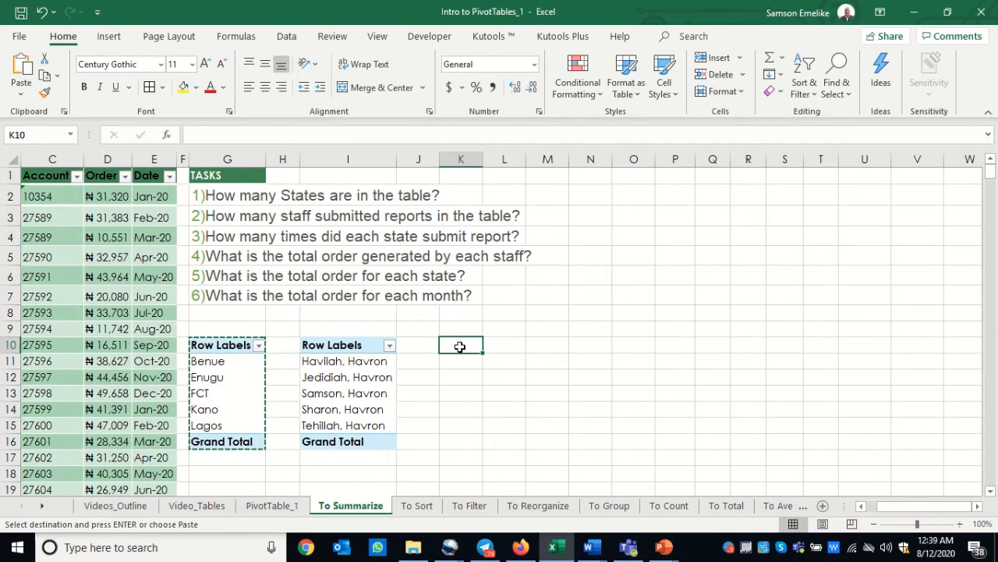
key("Return")
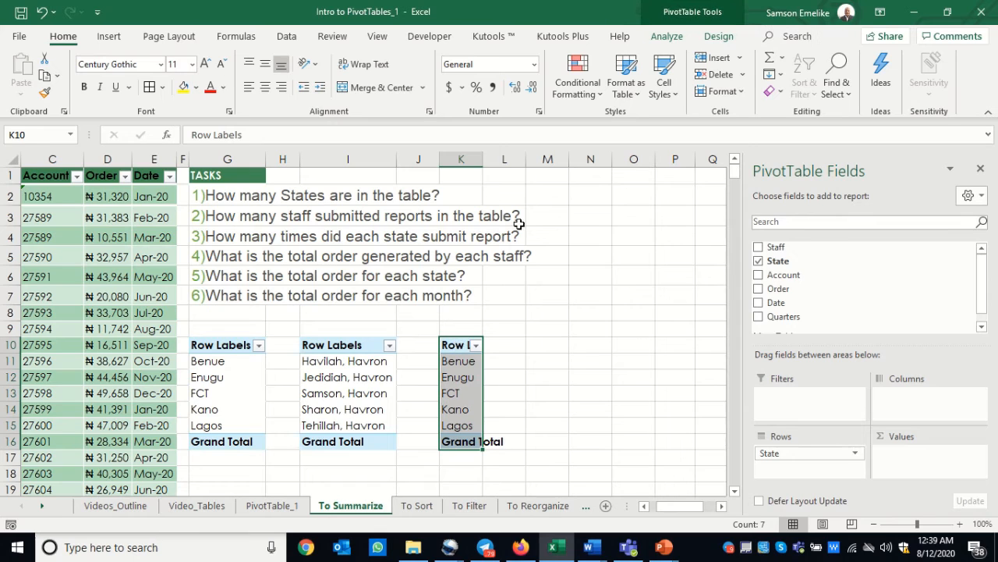
left_click_drag(483, 160, 510, 172)
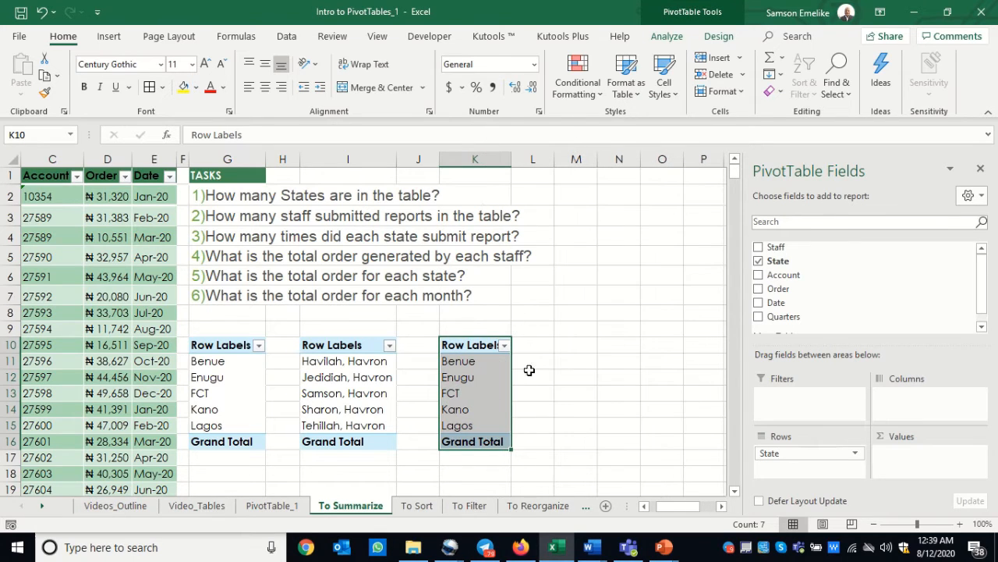
Add the State field to the Values area of the PivotTable at K10 to count reports per state
left_click(468, 371)
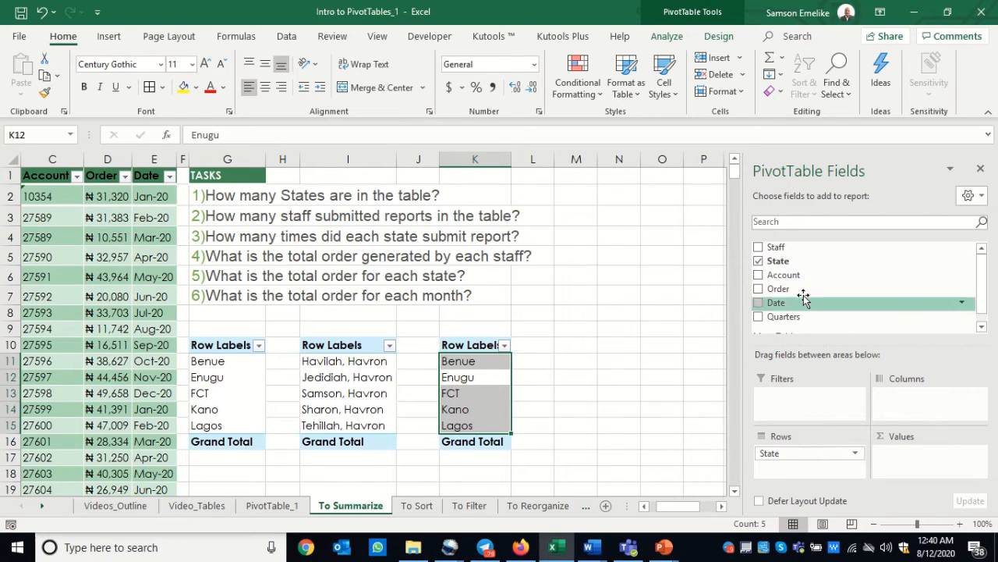
left_click_drag(777, 266, 863, 314)
left_click_drag(924, 471, 922, 465)
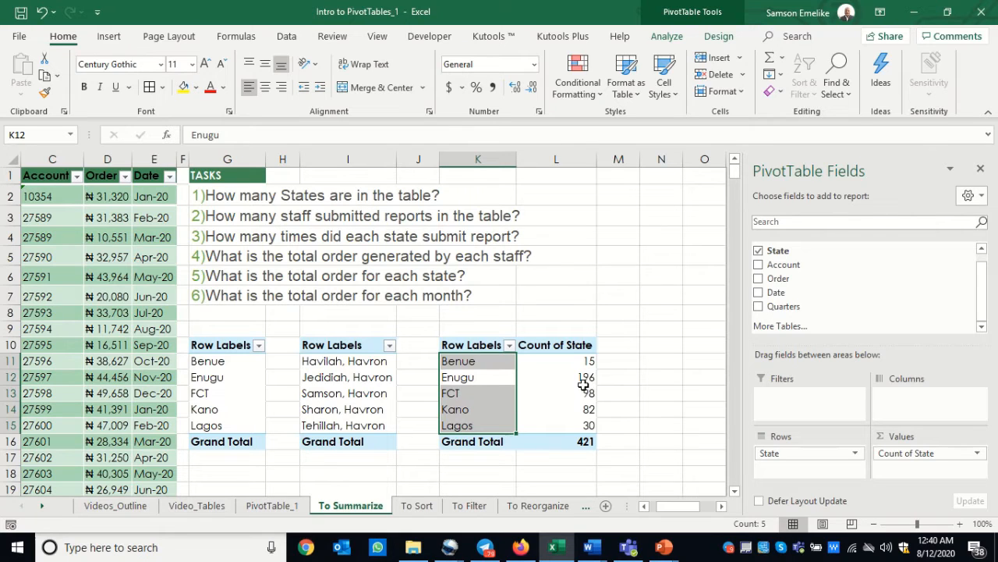
left_click(470, 414)
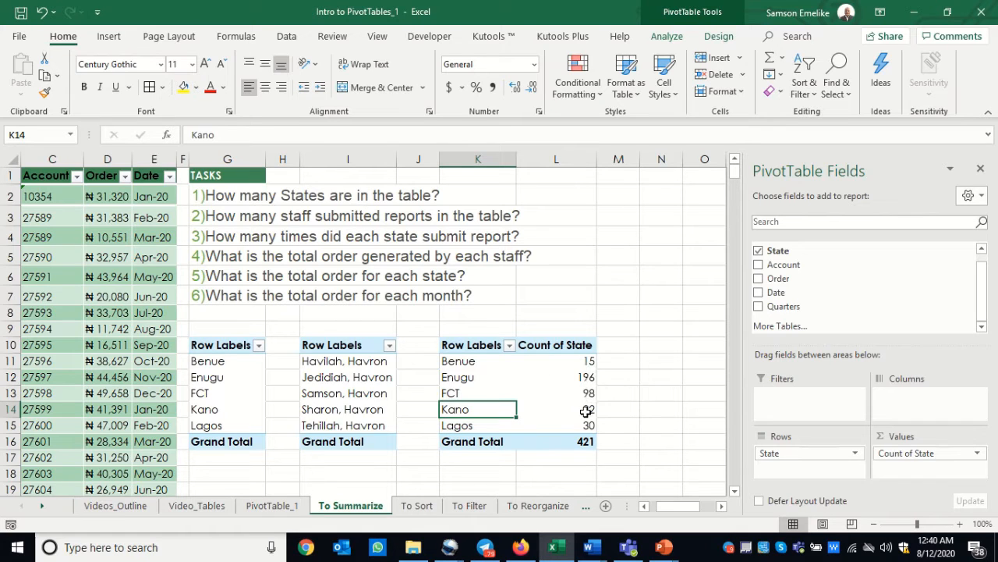
Copy the whole staff PivotTable at I10 and paste the duplicate at cell N10
mouse_move(586, 447)
left_click_drag(336, 345, 375, 441)
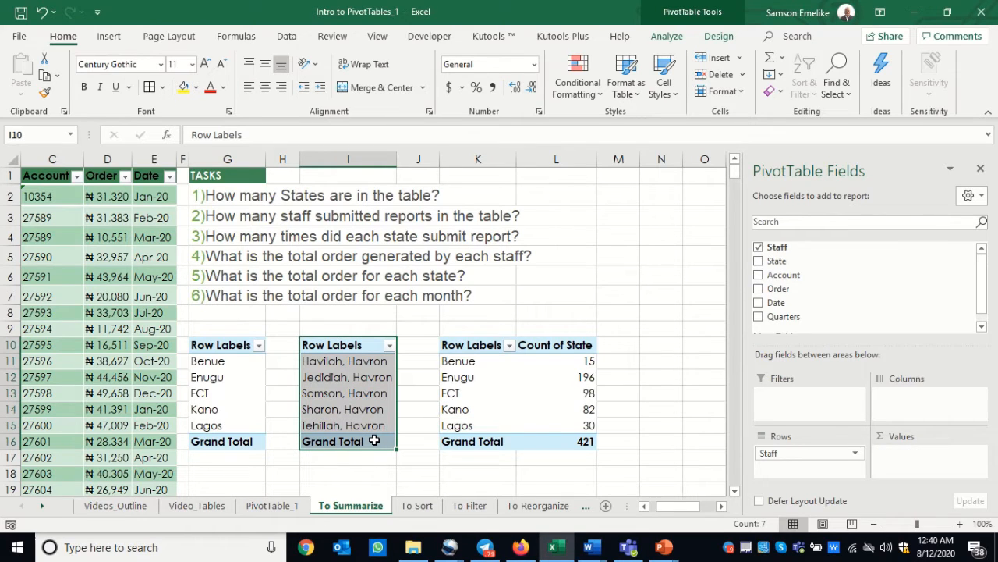
key("ctrl+c")
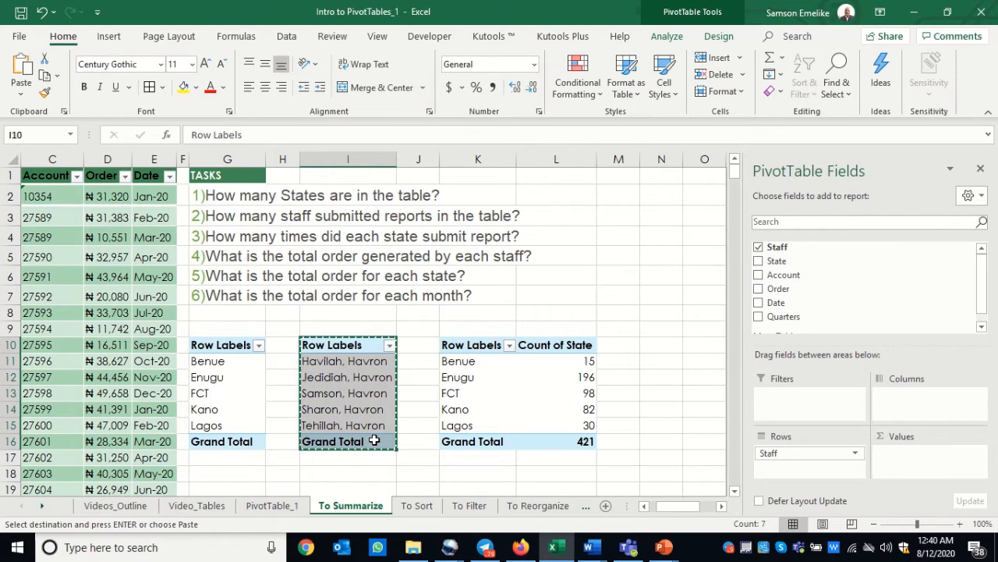
left_click(662, 344)
key("Return")
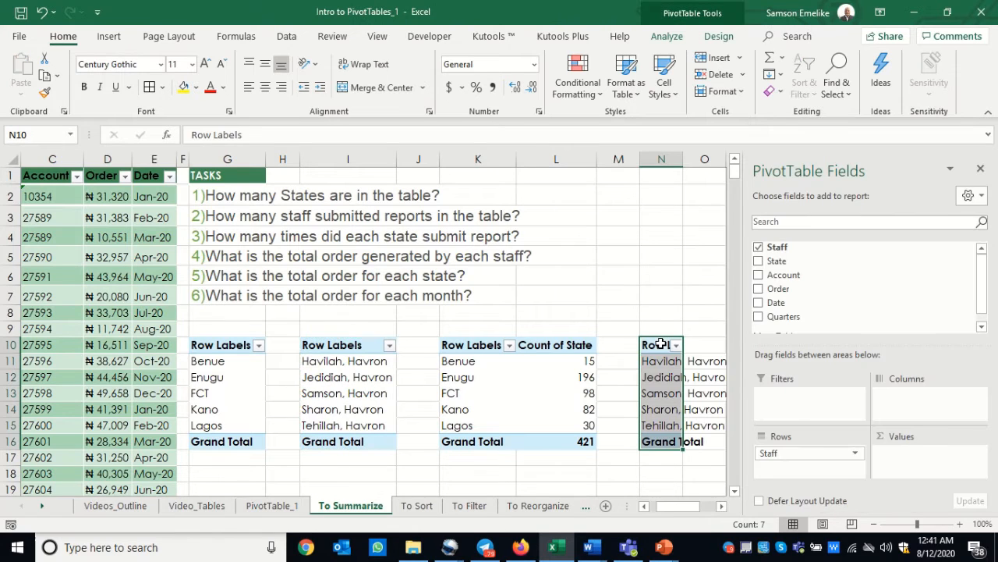
Narrow the spacer columns M, J and H and fit column N to the width of its staff names
left_click(721, 507)
left_click(721, 506)
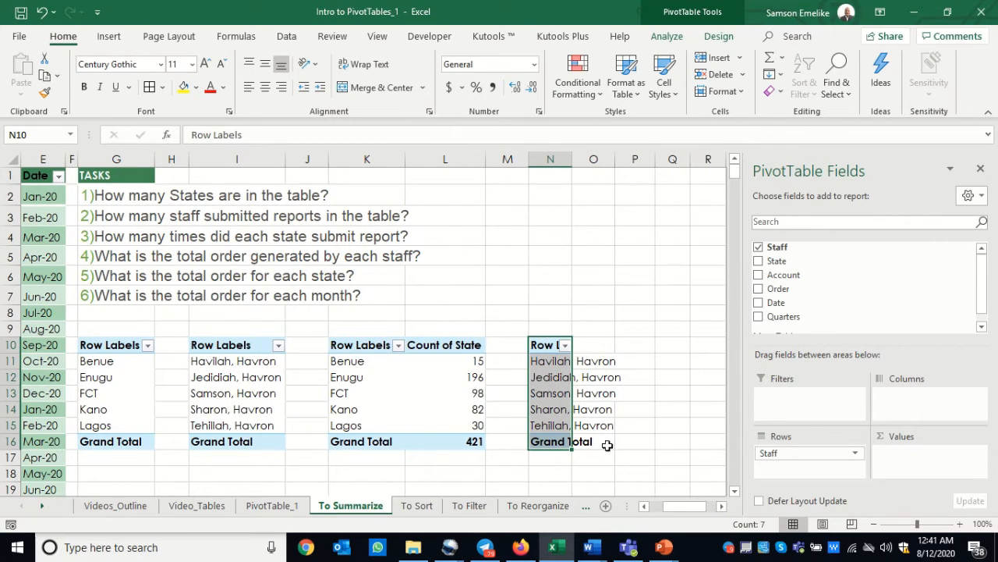
left_click_drag(530, 159, 499, 160)
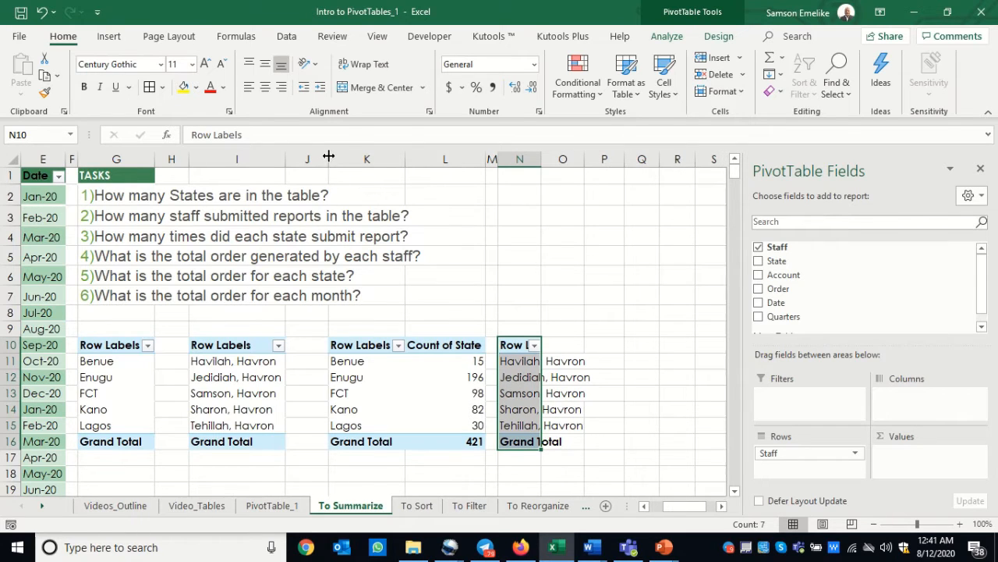
left_click_drag(329, 156, 296, 157)
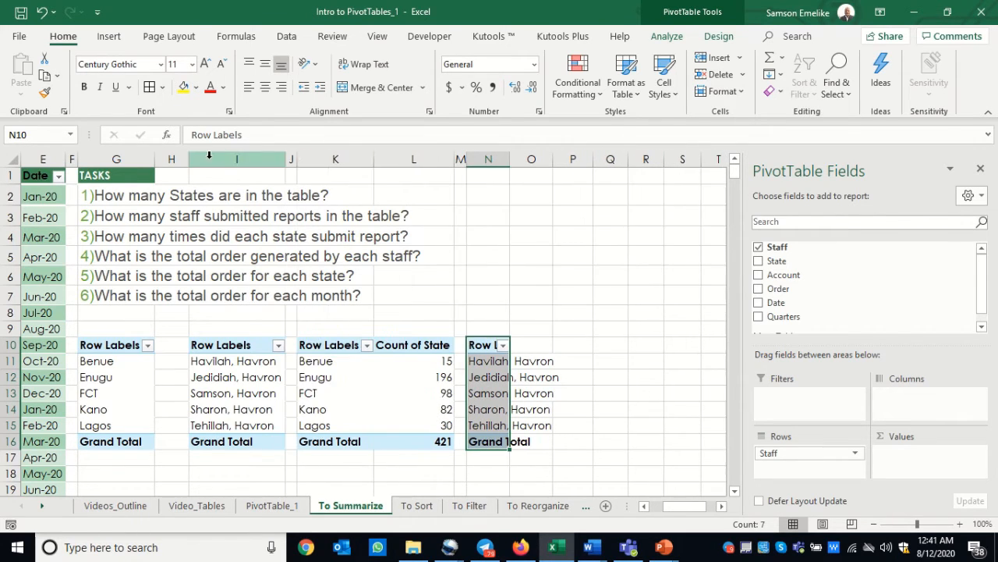
left_click_drag(188, 158, 164, 158)
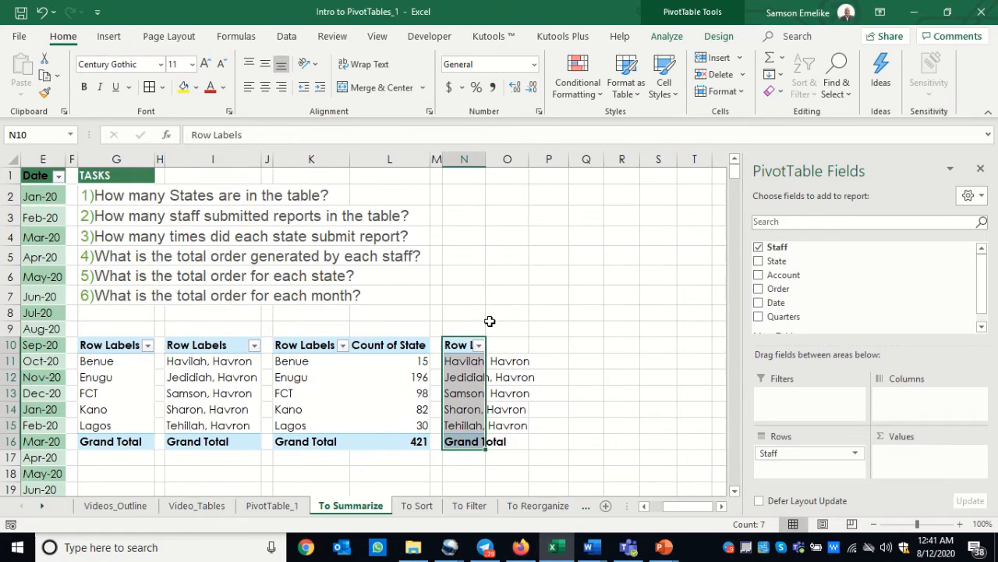
double_click(487, 159)
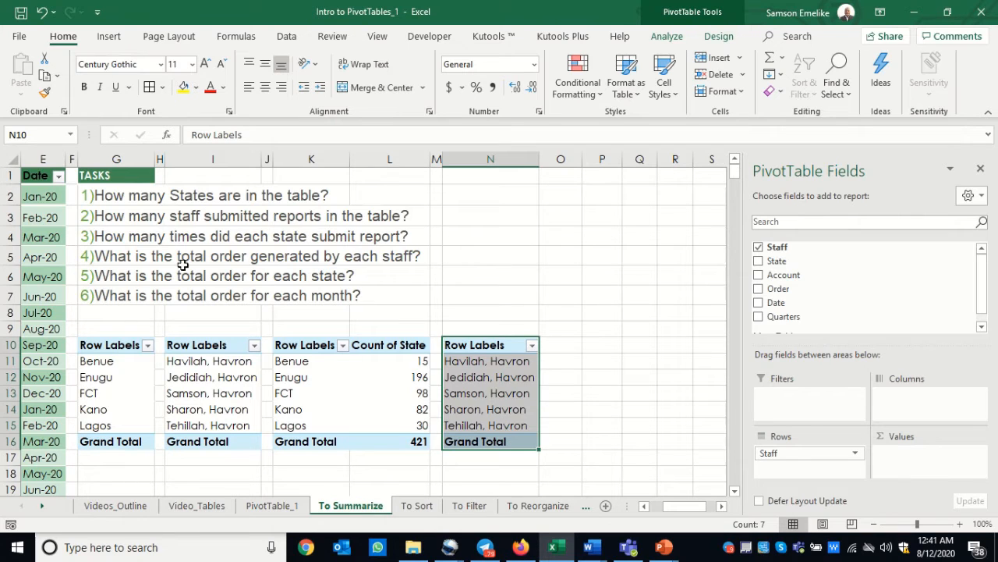
Add the Order field as a sum to the staff PivotTable at N10
left_click(483, 382)
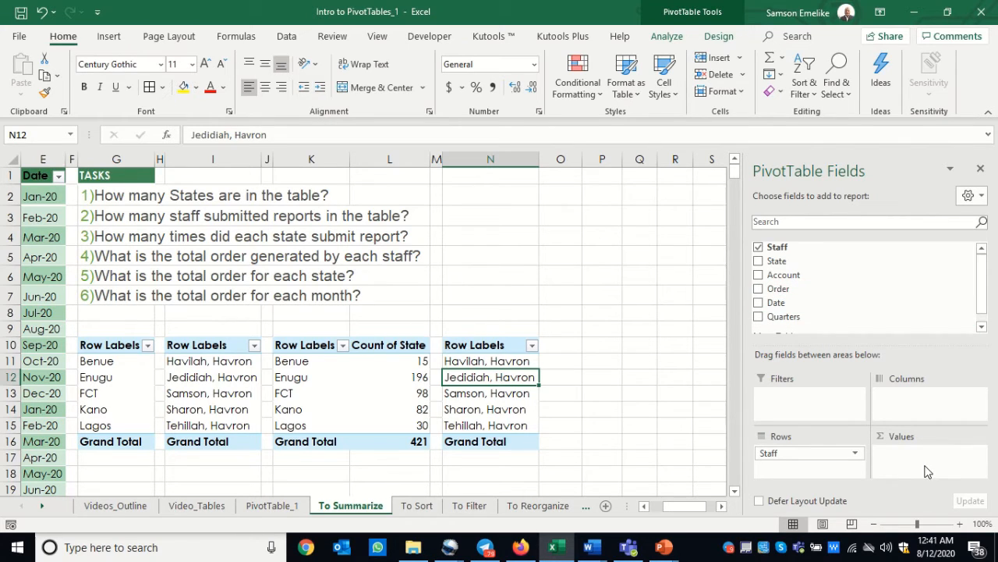
left_click(760, 291)
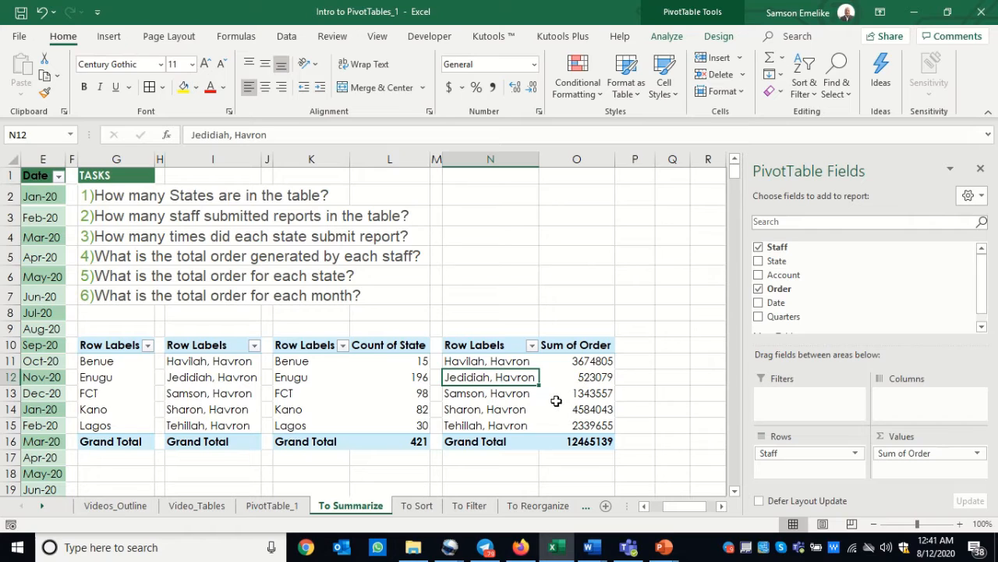
mouse_move(556, 401)
mouse_move(599, 401)
Copy the state PivotTable from G10 to Q10 and narrow the spacer column P beside it
left_click_drag(109, 346, 130, 435)
key("ctrl+c")
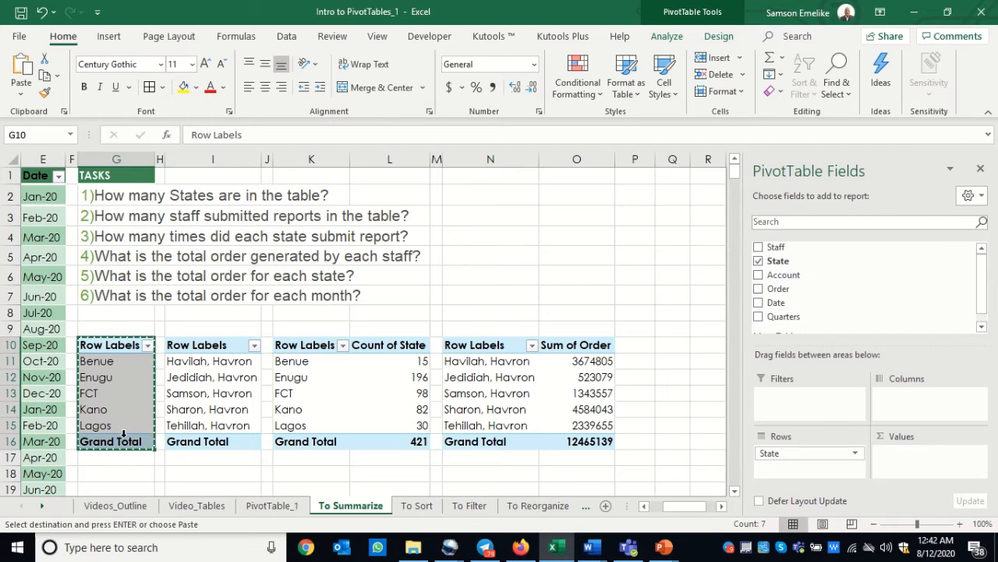
left_click(666, 346)
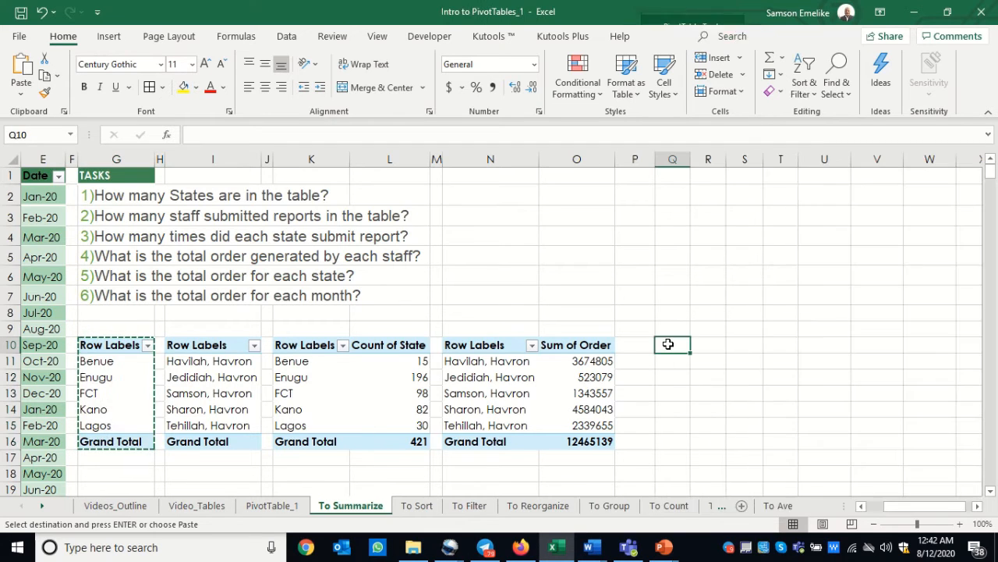
key("Return")
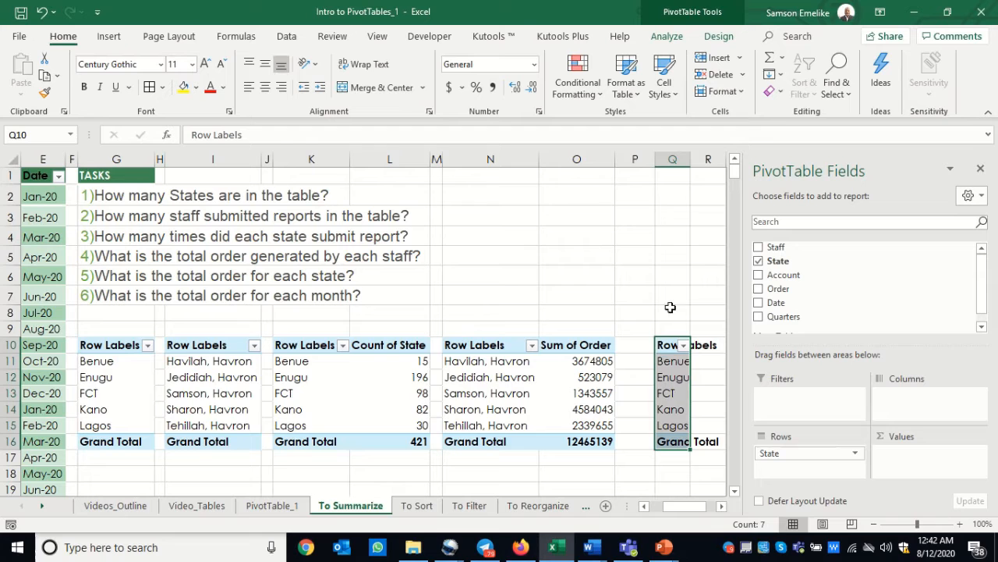
left_click_drag(652, 158, 625, 160)
Add the Order field as a sum to the state PivotTable at Q10
left_click(722, 505)
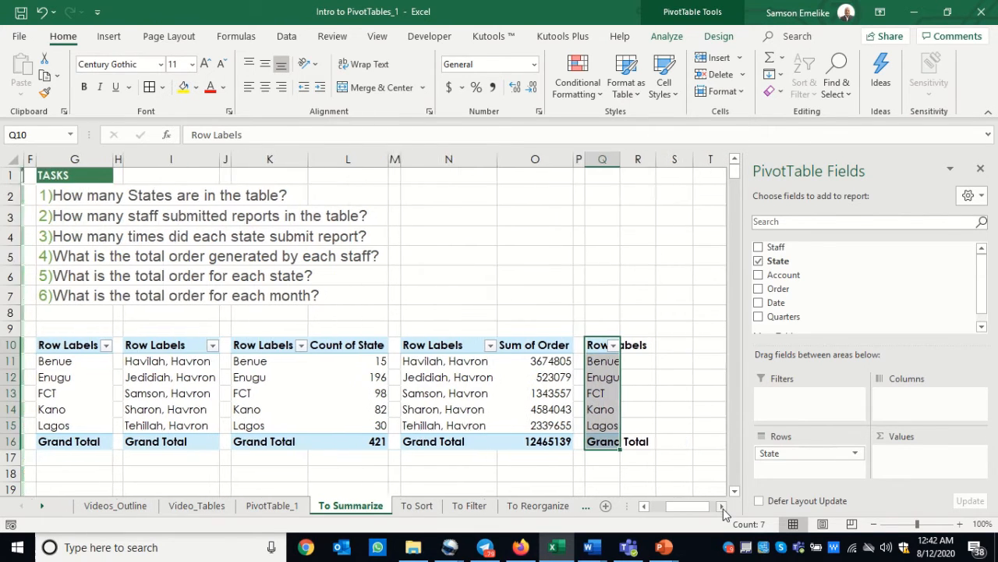
left_click(721, 505)
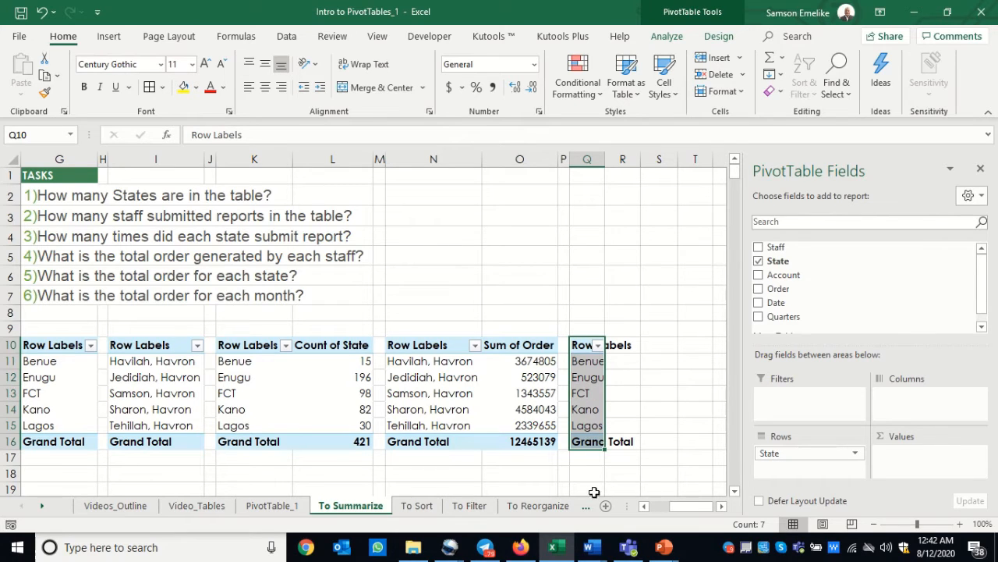
left_click(758, 289)
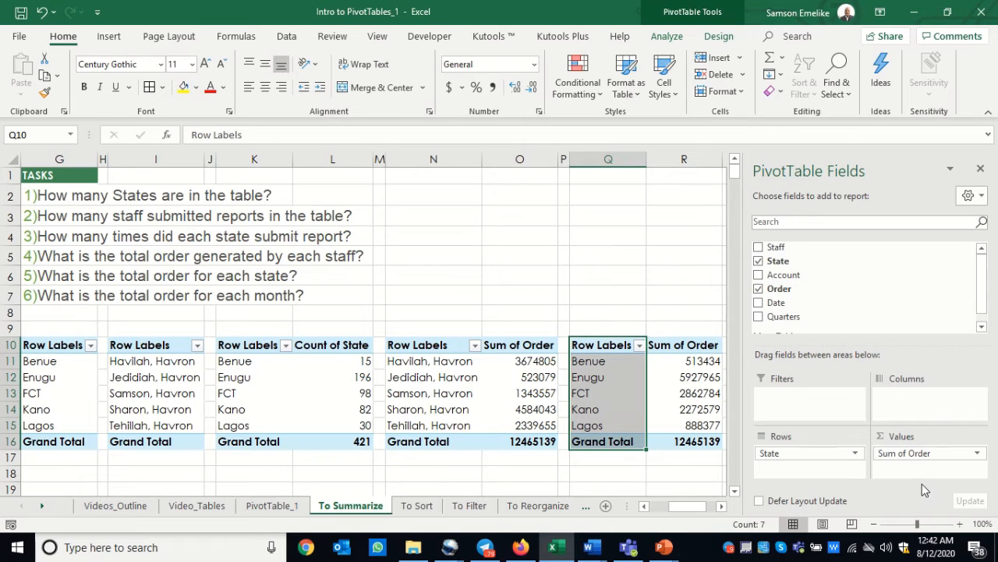
left_click(723, 507)
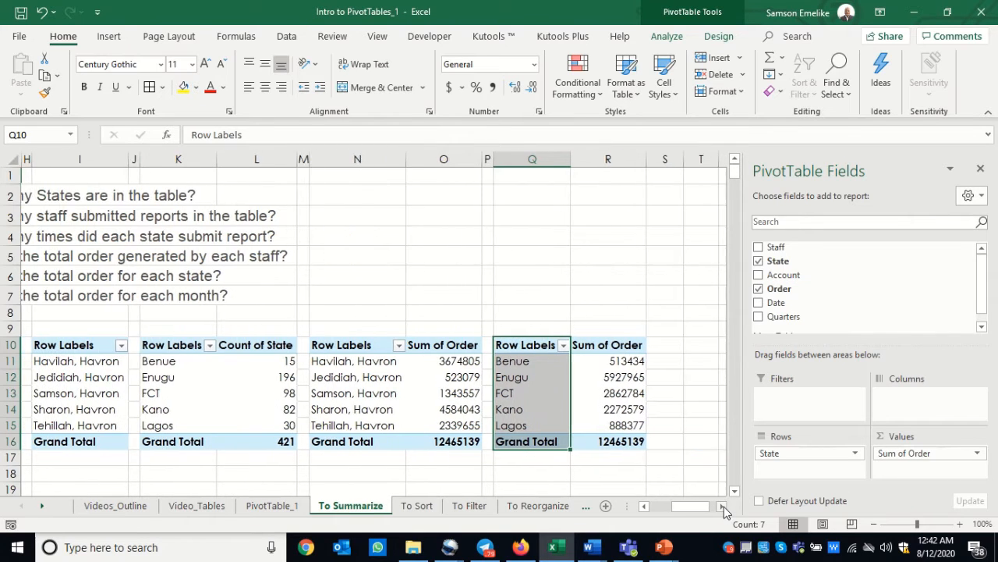
left_click(724, 507)
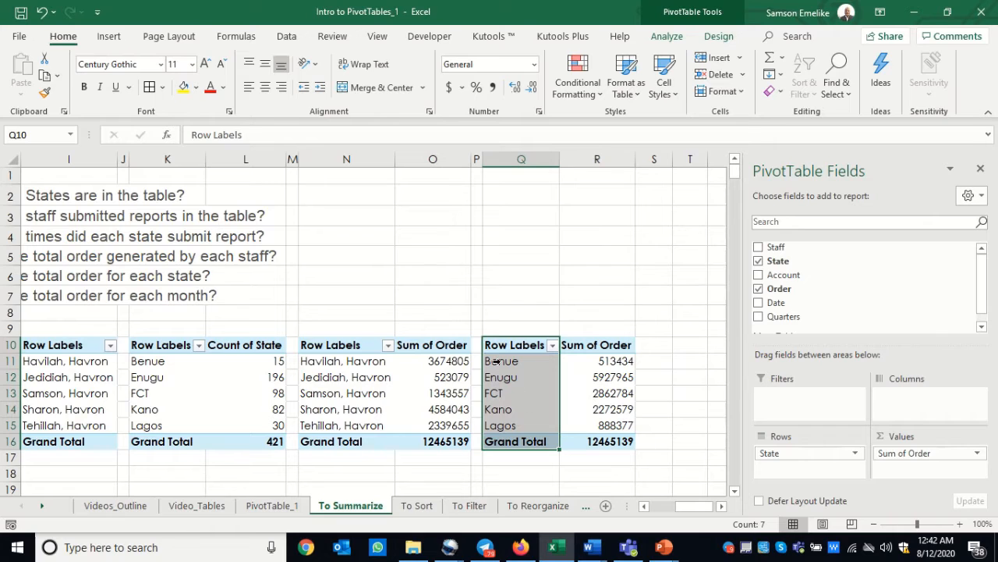
left_click_drag(500, 361, 618, 365)
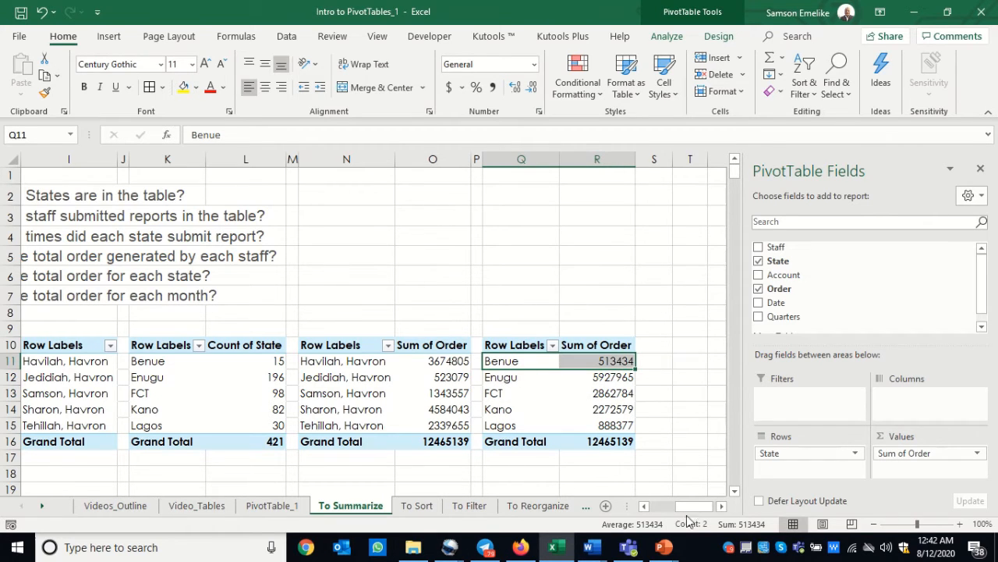
Copy the state order PivotTable from Q10 to T10, narrow spacer column S beside it and widen column T
left_click_drag(702, 507, 671, 507)
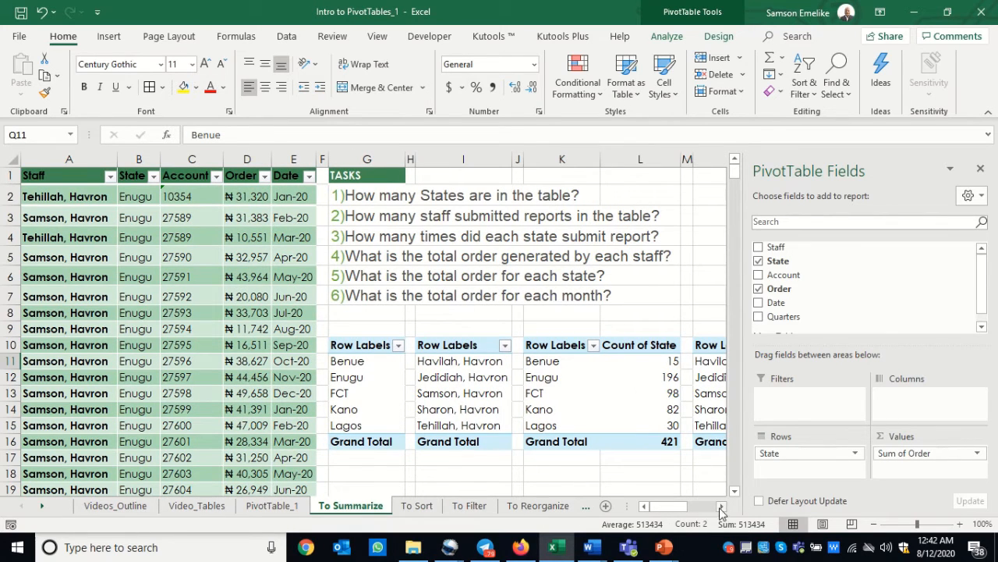
left_click(722, 509)
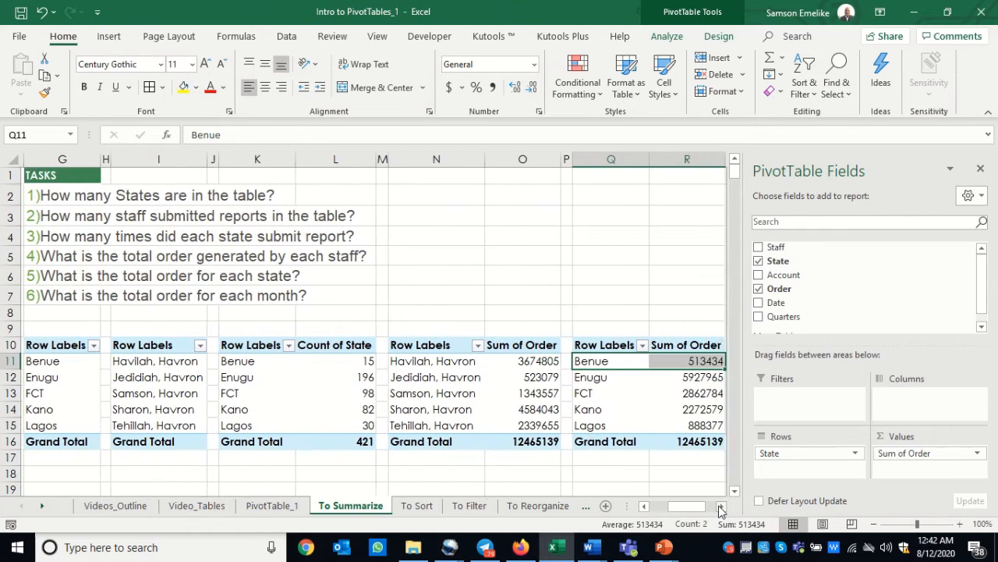
left_click(720, 507)
left_click(720, 507)
left_click(720, 507)
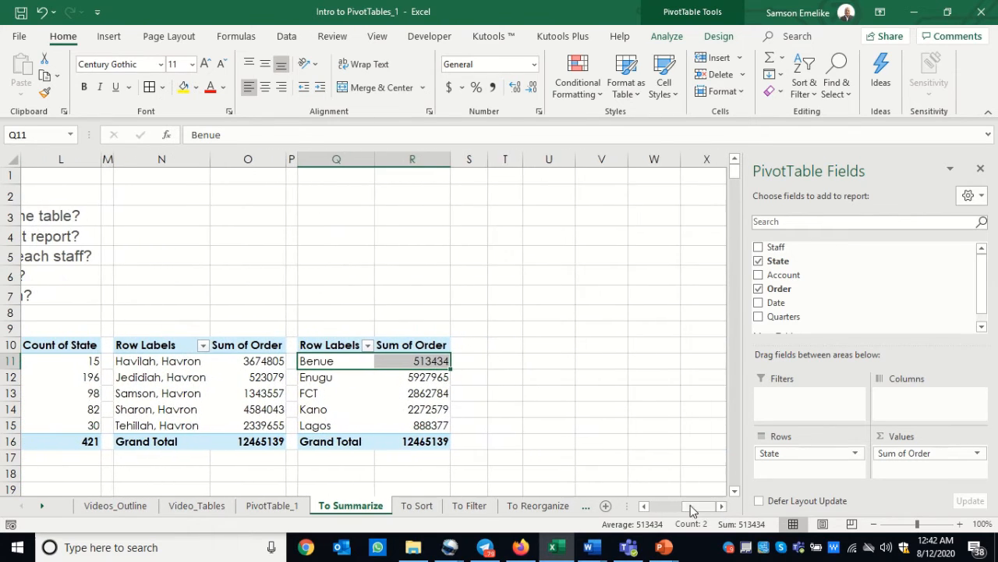
left_click_drag(330, 348, 417, 437)
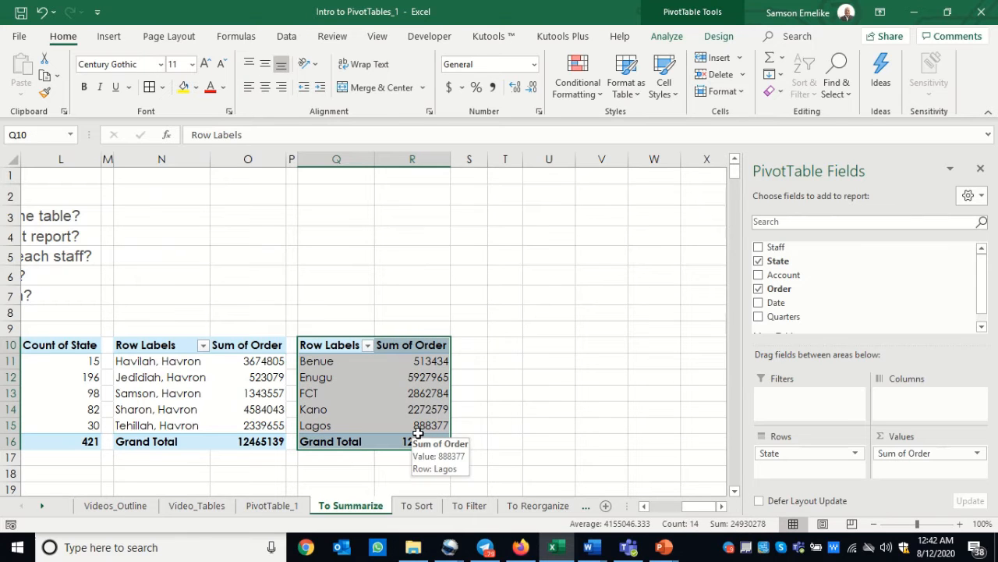
key("ctrl+c")
left_click(503, 344)
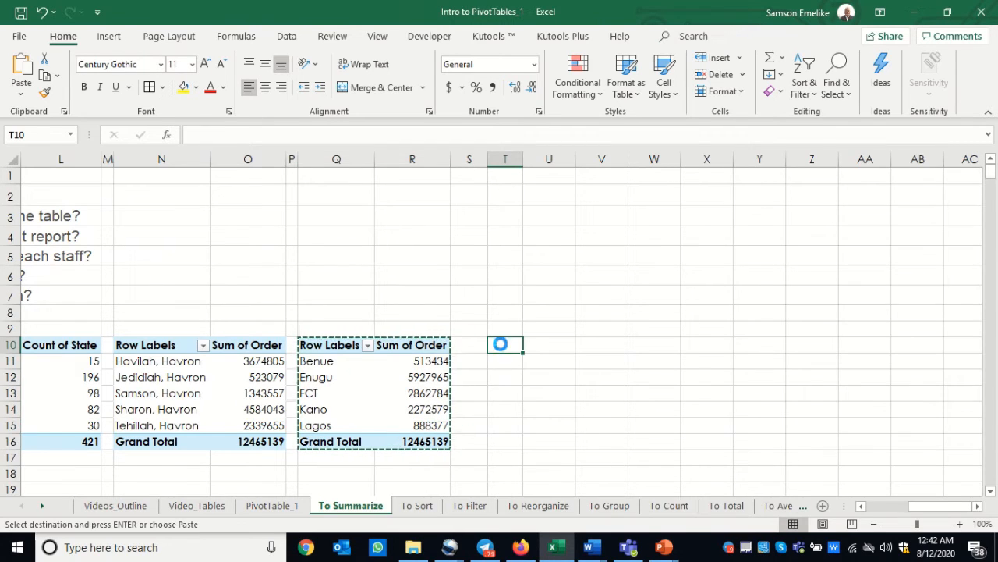
key("Return")
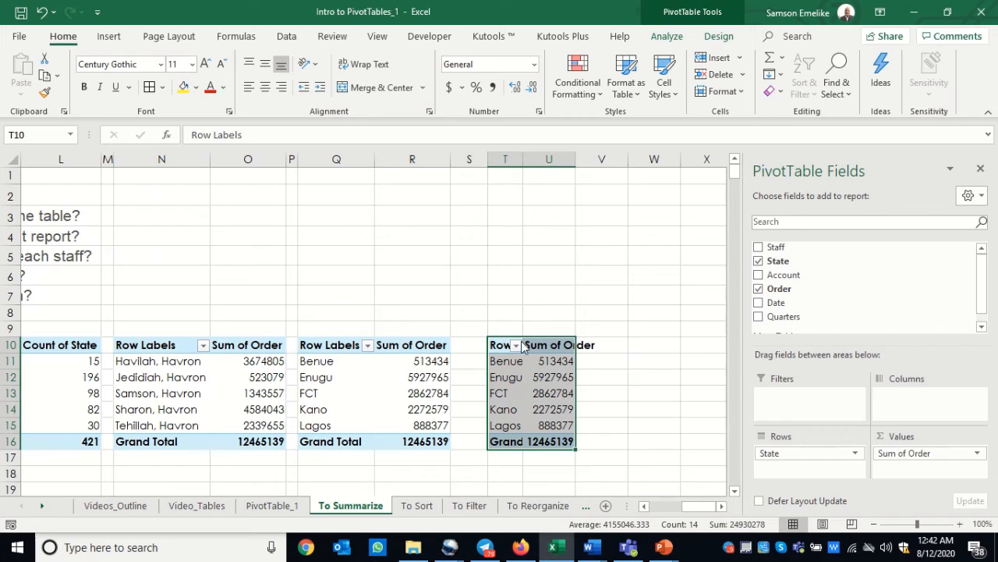
left_click_drag(486, 160, 594, 160)
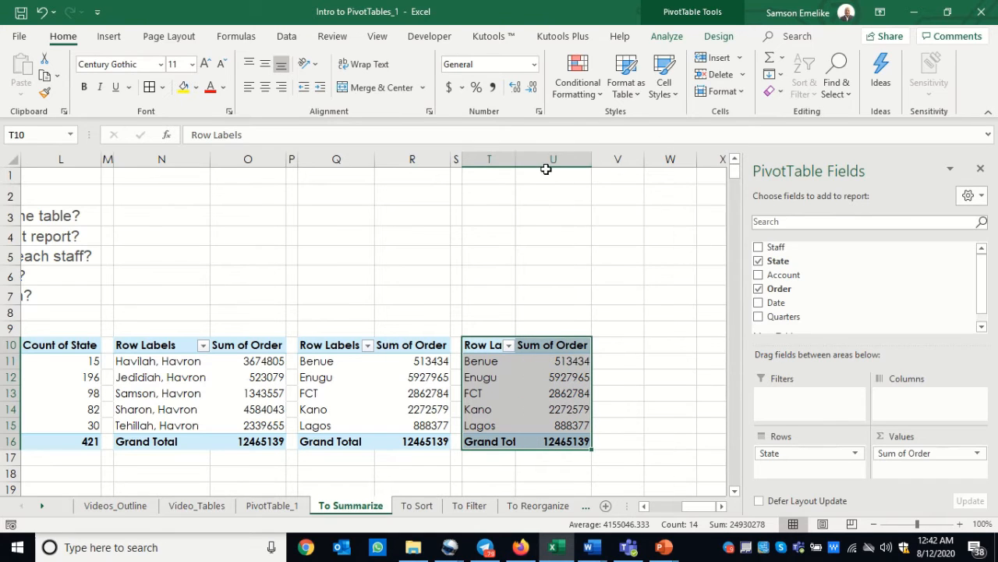
left_click_drag(515, 159, 529, 159)
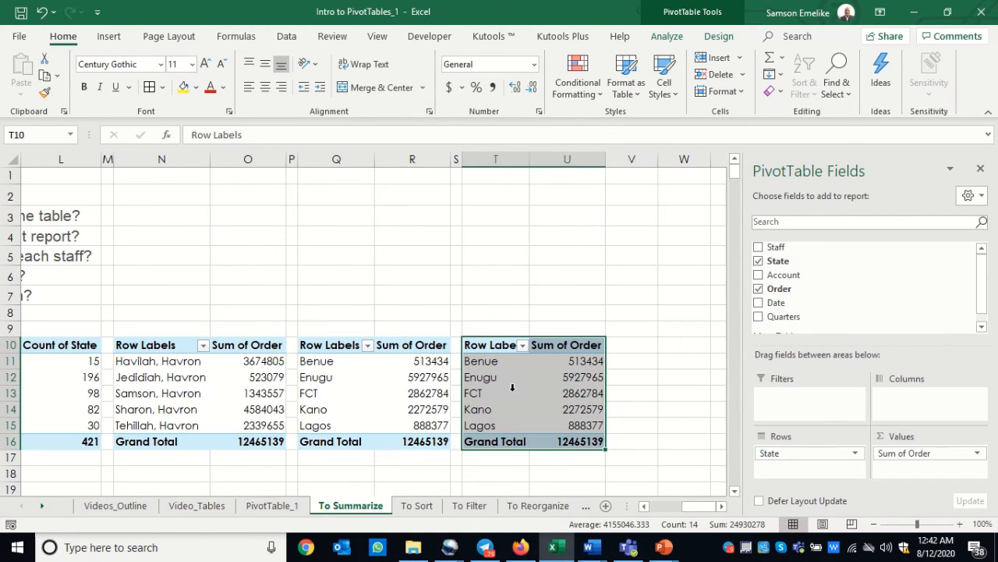
Replace the State field with Date in the rows of the PivotTable at T10
left_click(487, 384)
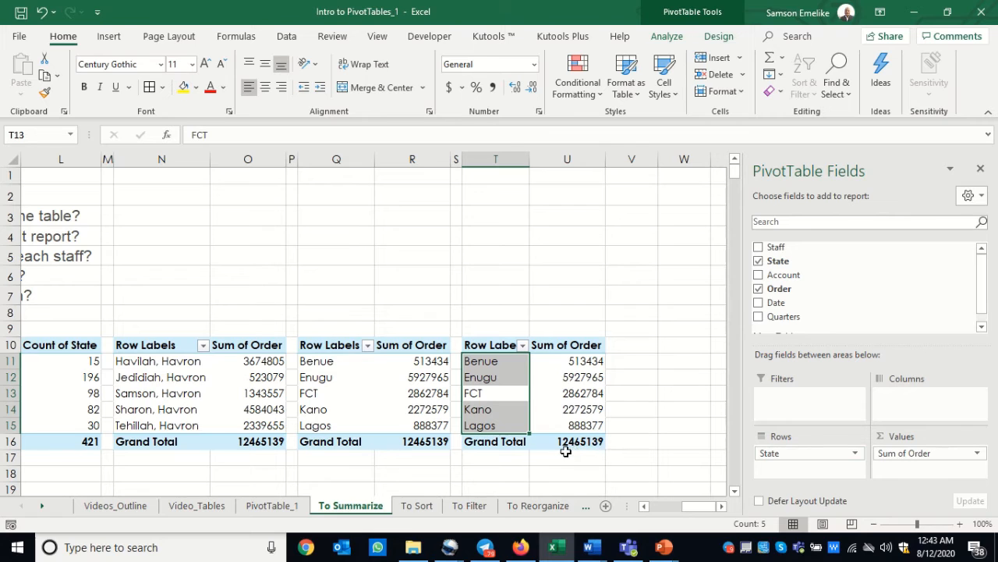
left_click_drag(776, 458, 652, 463)
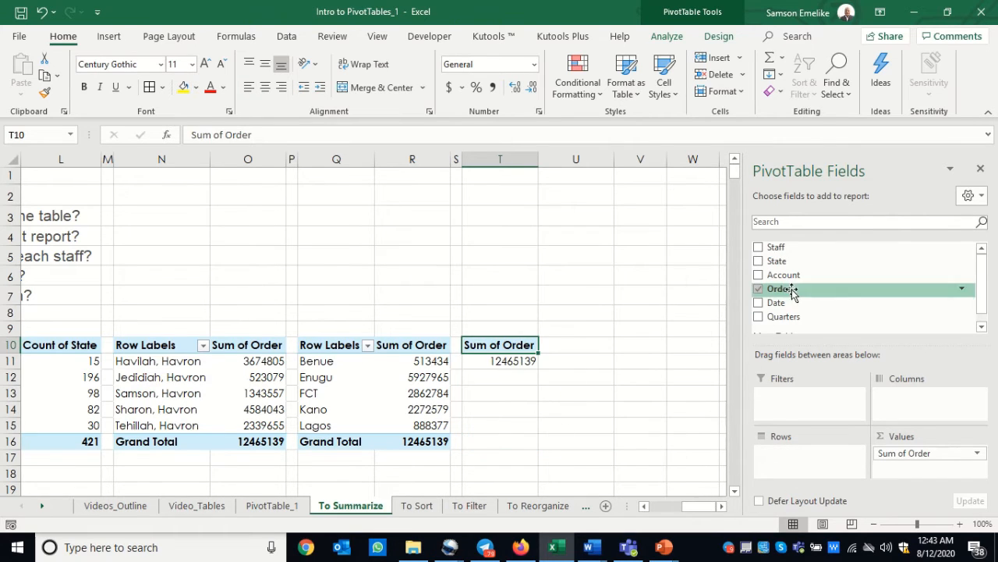
left_click_drag(776, 303, 790, 463)
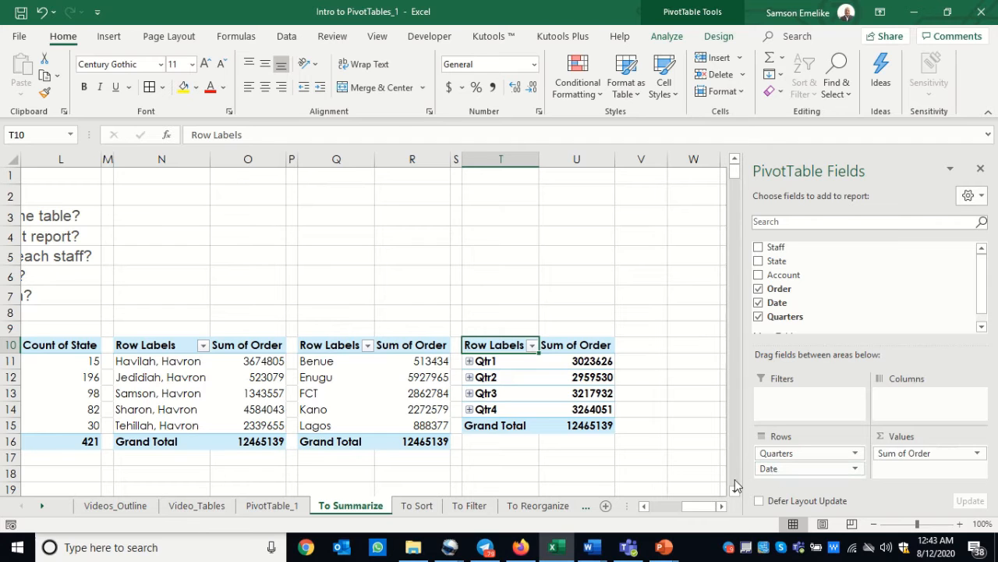
Group the dates in the PivotTable at T10 by Months, Quarters and Years
mouse_move(702, 507)
left_mouse_down()
mouse_move(667, 509)
mouse_move(706, 508)
left_mouse_up()
left_click(492, 362)
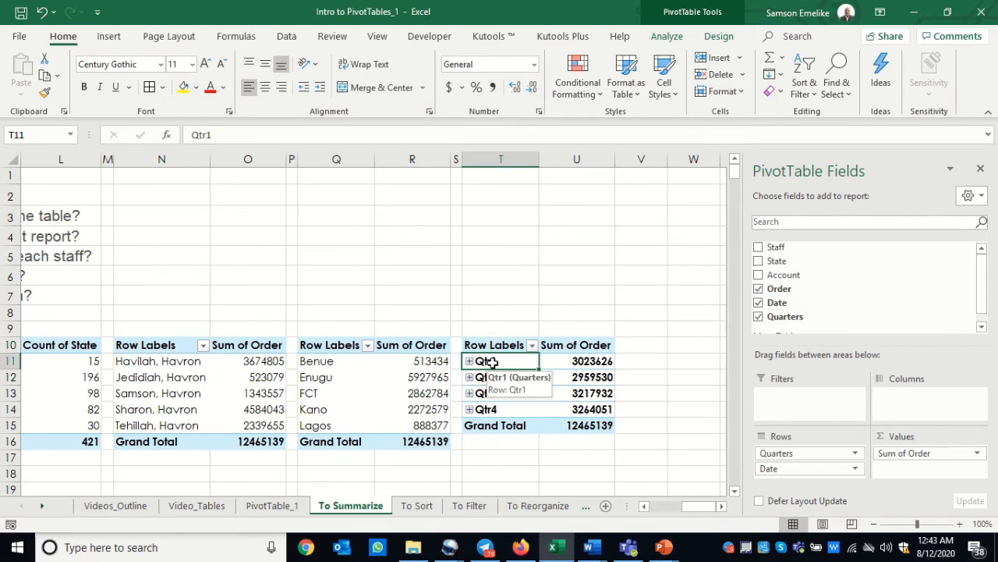
right_click(491, 362)
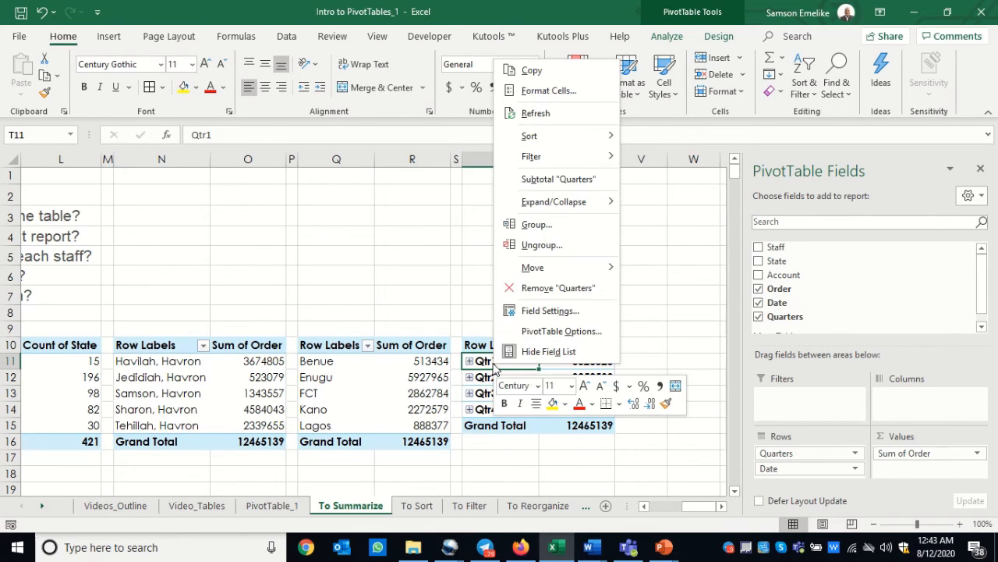
left_click(538, 225)
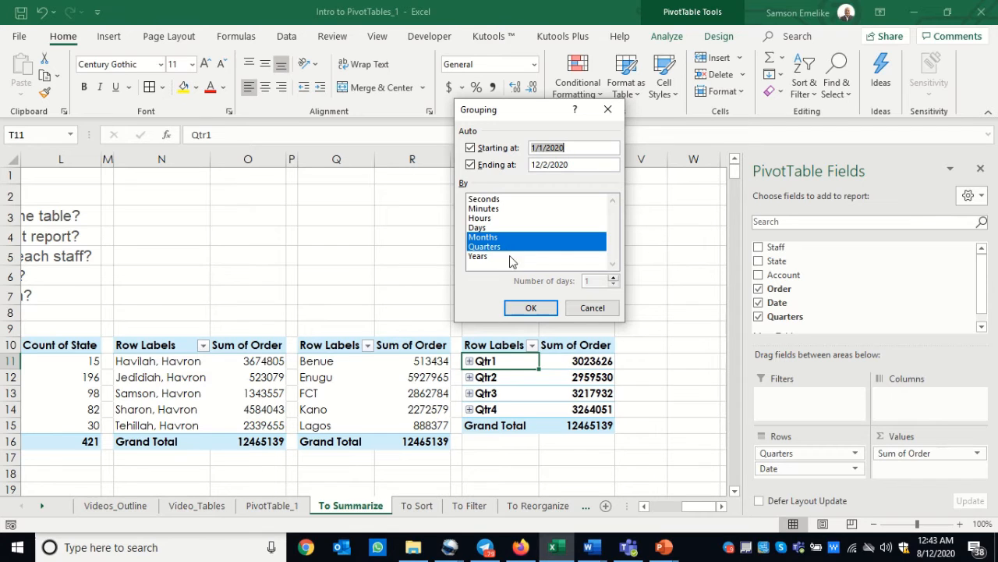
left_click(480, 257)
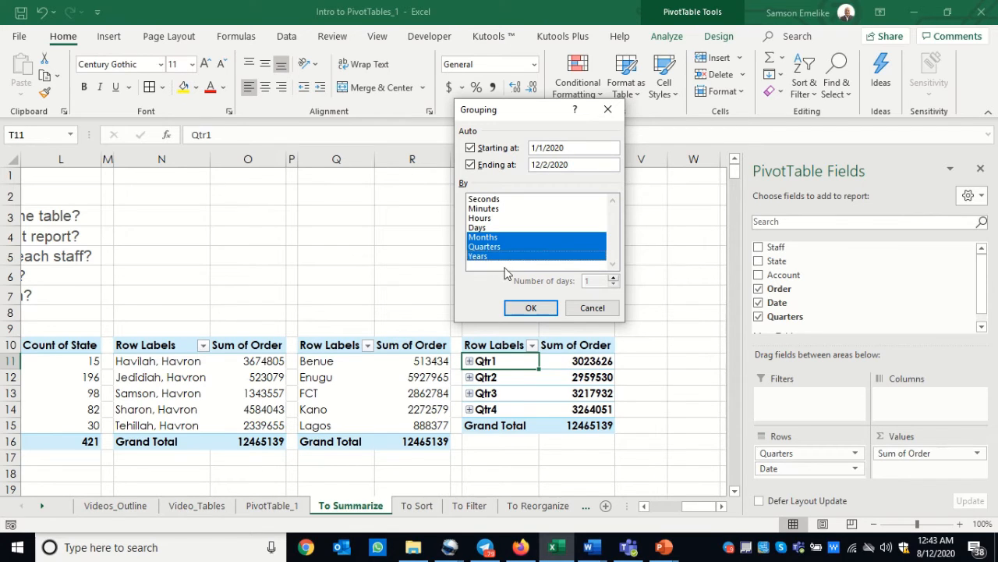
left_click(530, 308)
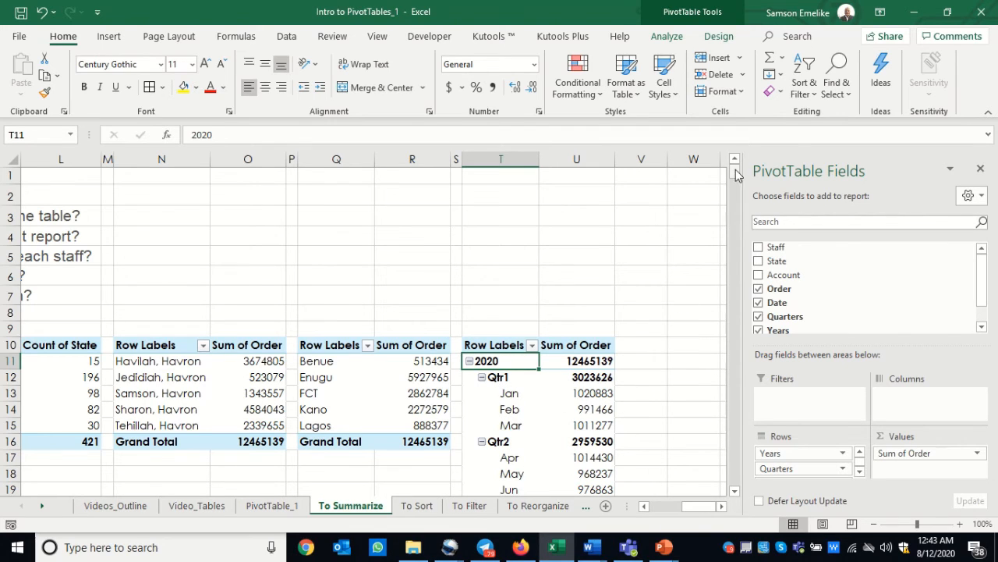
Group the dates in the PivotTable at T10 by Months only, without Quarters and Years
left_click_drag(736, 175, 738, 168)
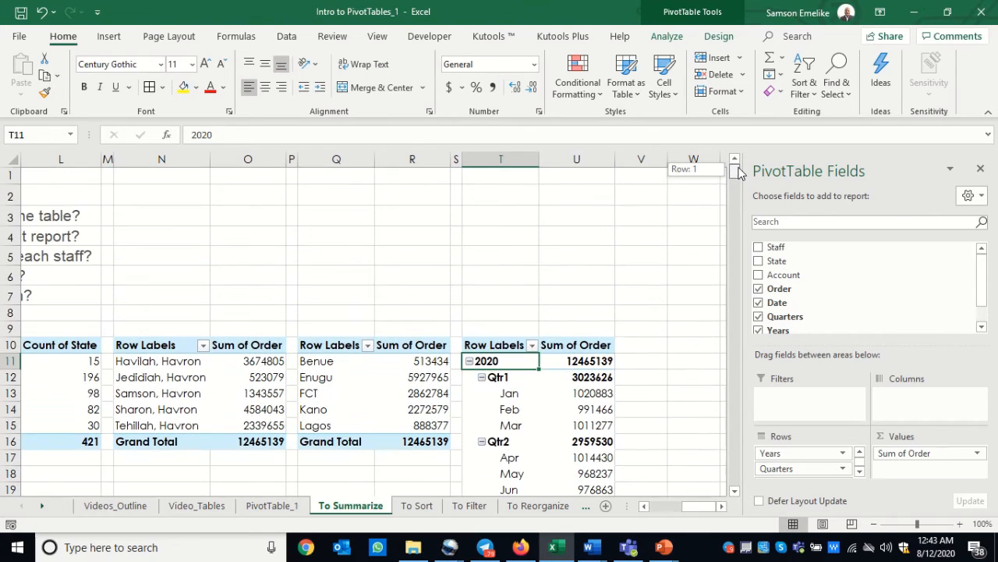
left_click(504, 392)
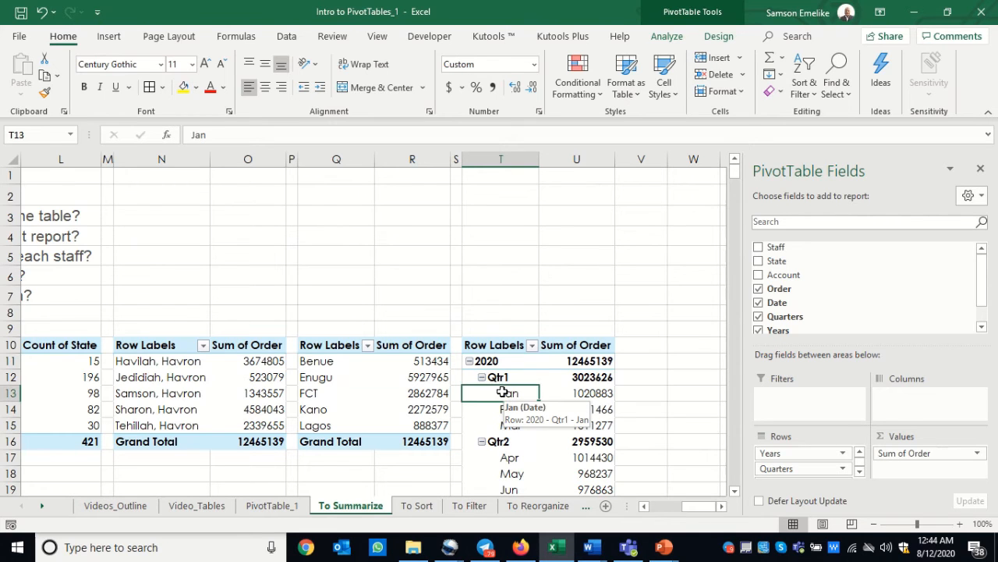
right_click(504, 395)
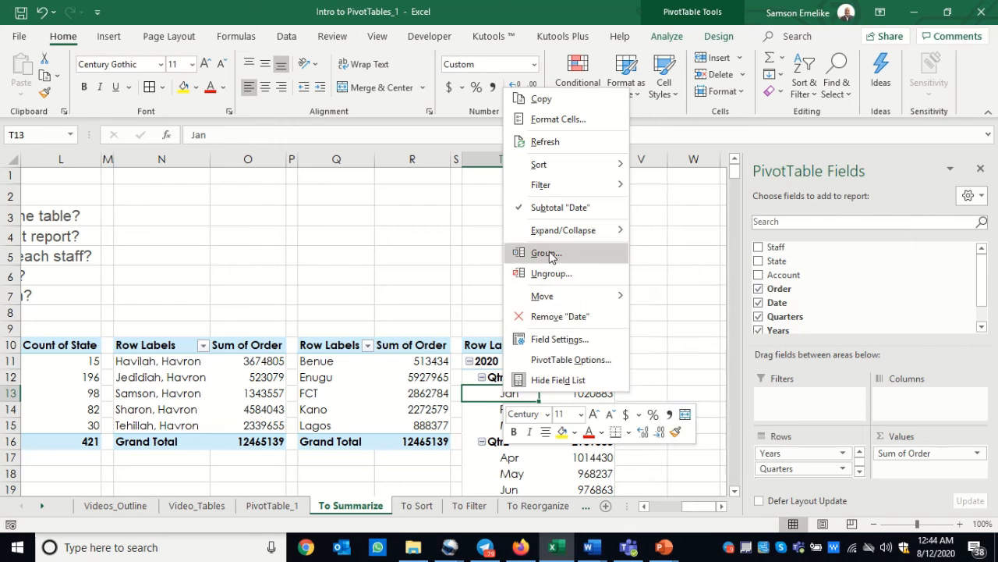
left_click(546, 253)
left_click(490, 287)
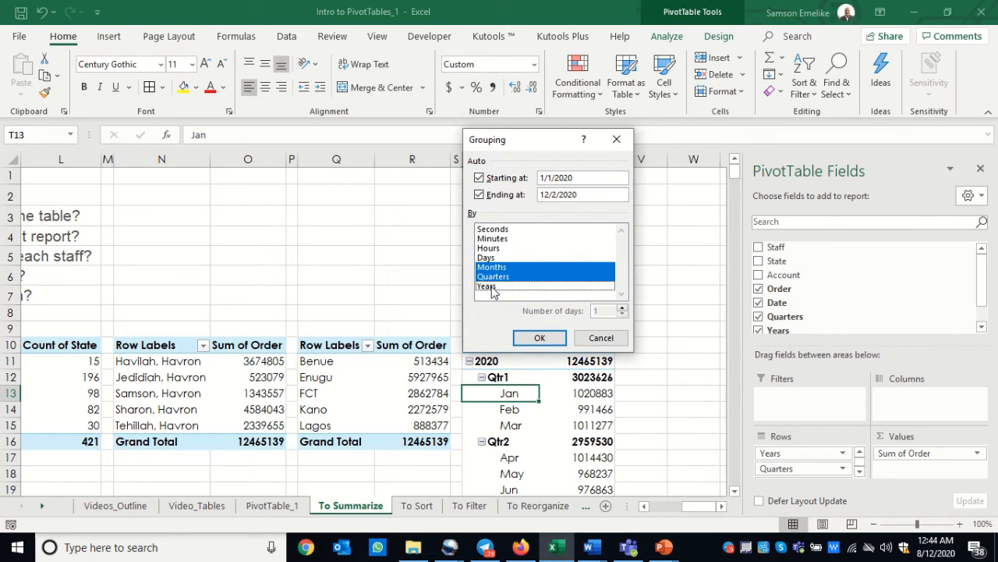
left_click(498, 277)
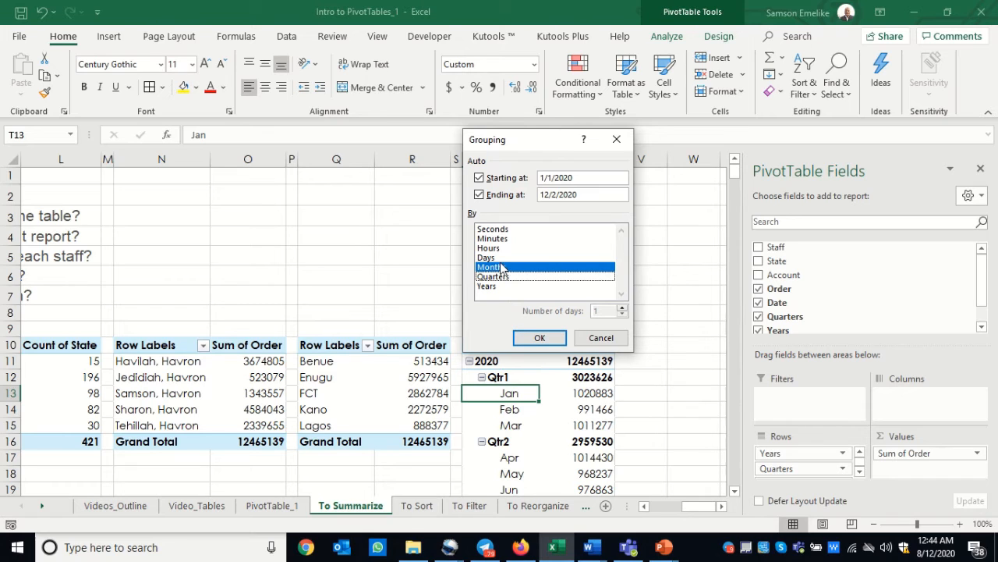
left_click(540, 338)
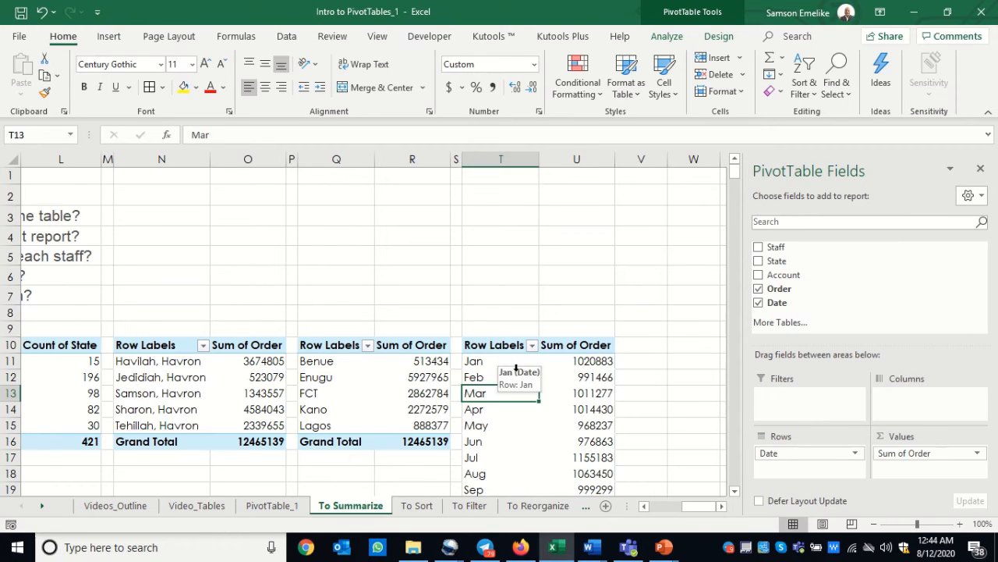
Format the Sum of Order values in the monthly PivotTable as Currency with the ₦ Igbo symbol and 0 decimal places
left_click(735, 492)
left_click(735, 491)
left_click(735, 491)
left_click(735, 492)
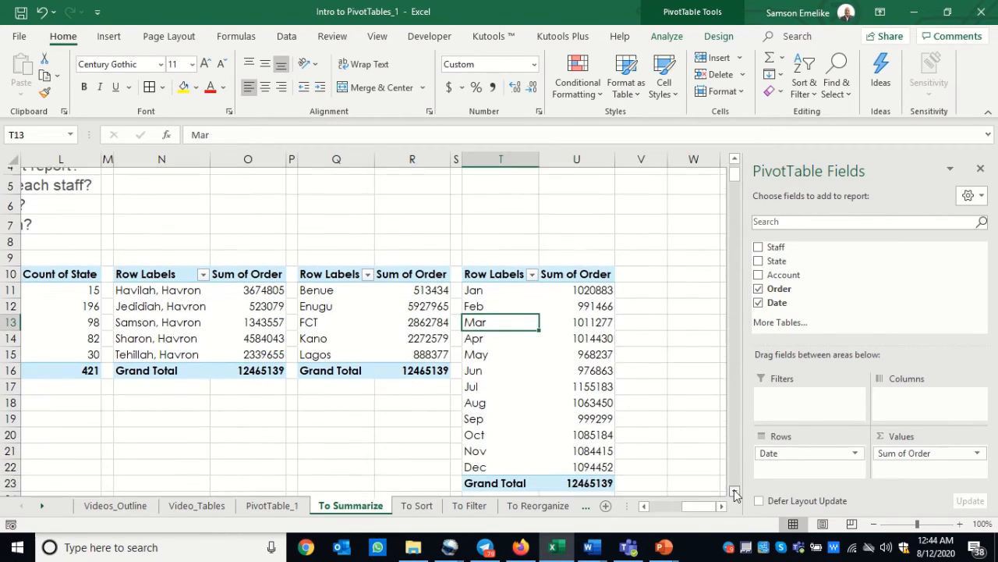
left_click(735, 491)
left_click(735, 491)
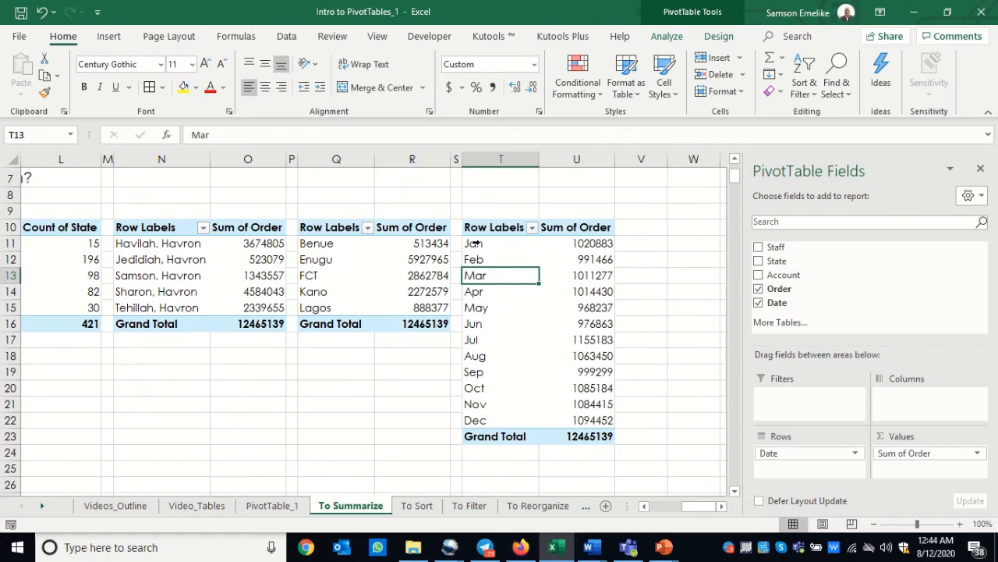
mouse_move(594, 245)
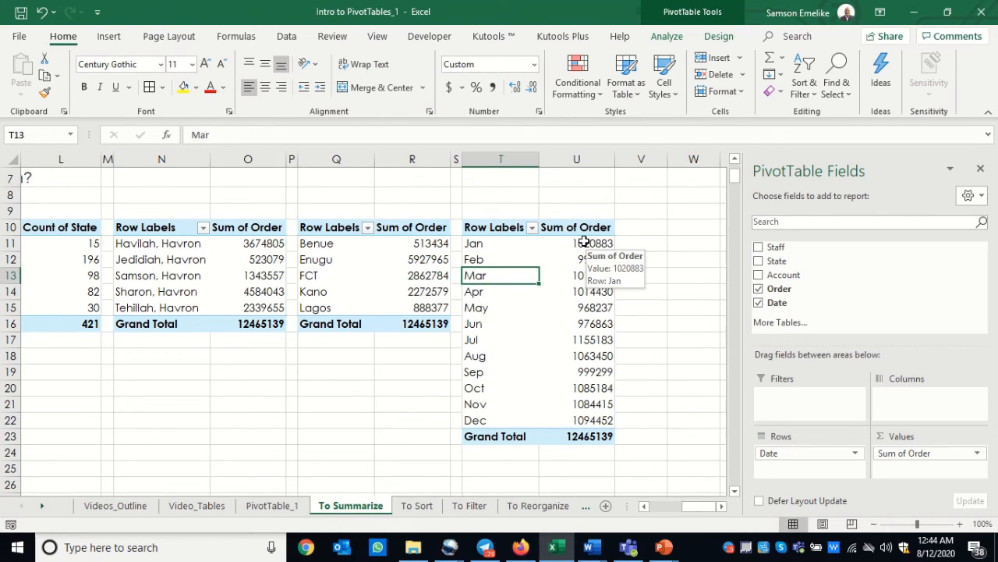
right_click(584, 243)
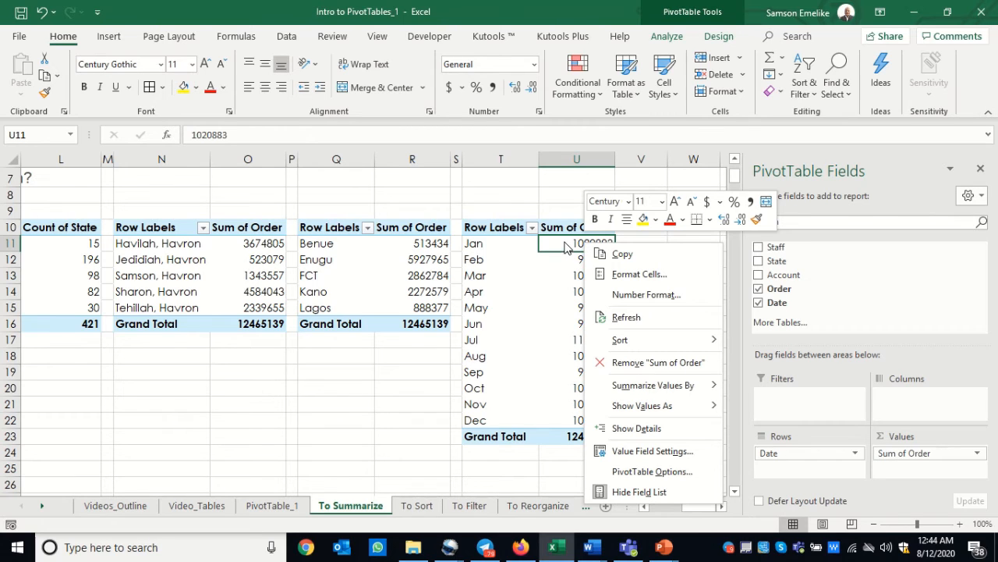
left_click(648, 296)
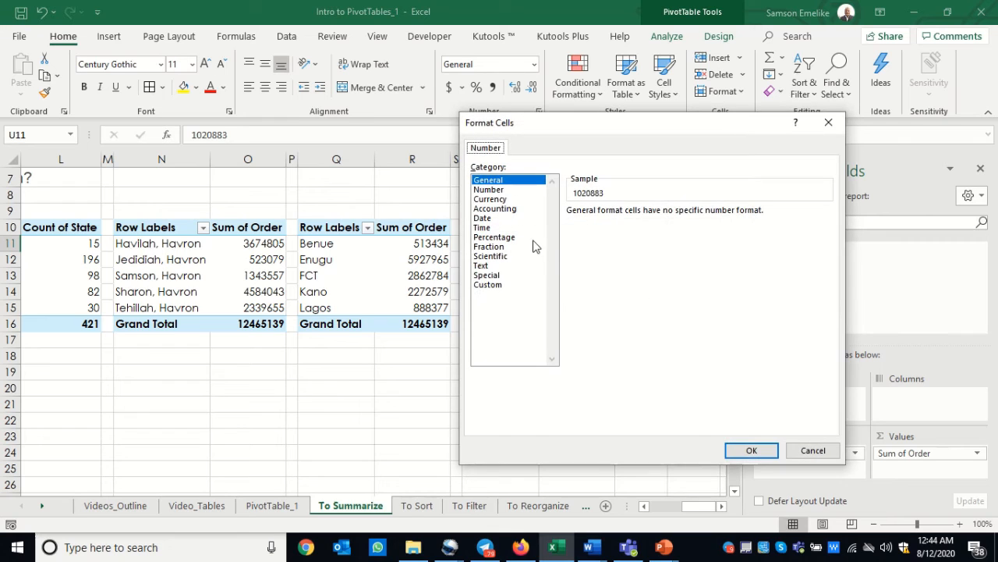
left_click(500, 200)
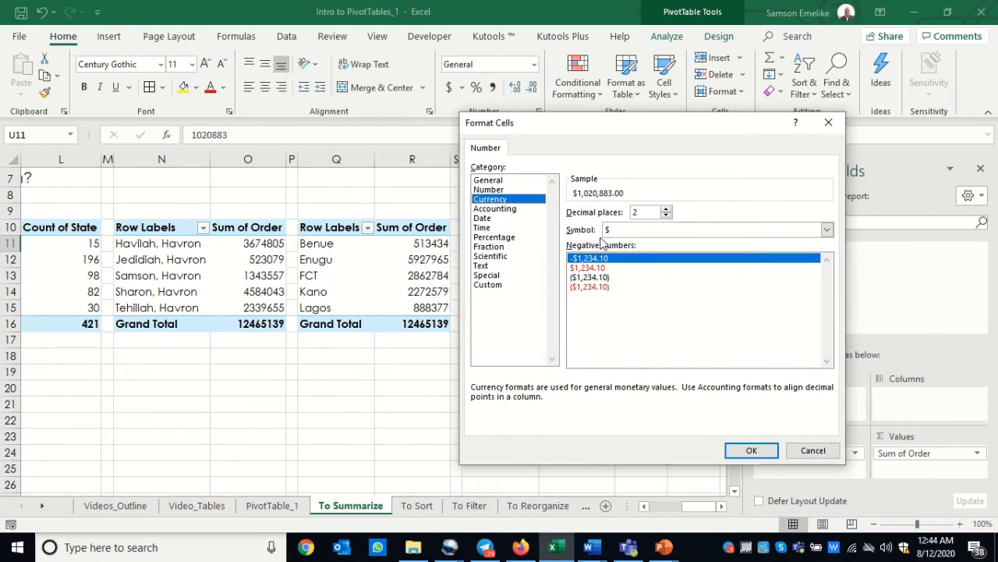
left_click(632, 230)
left_click(633, 230)
scroll(641, 374, "down", 10)
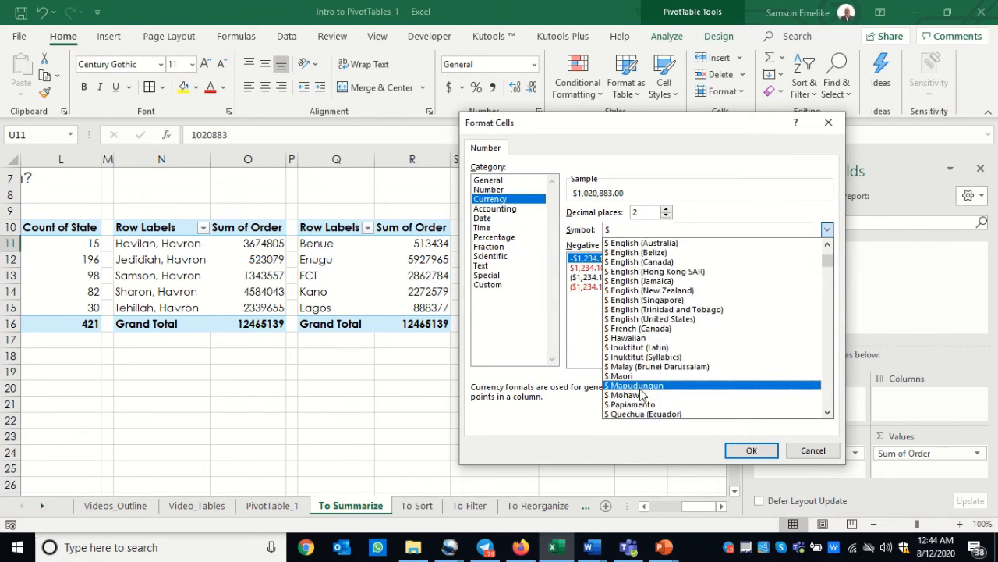
scroll(644, 400, "down", 8)
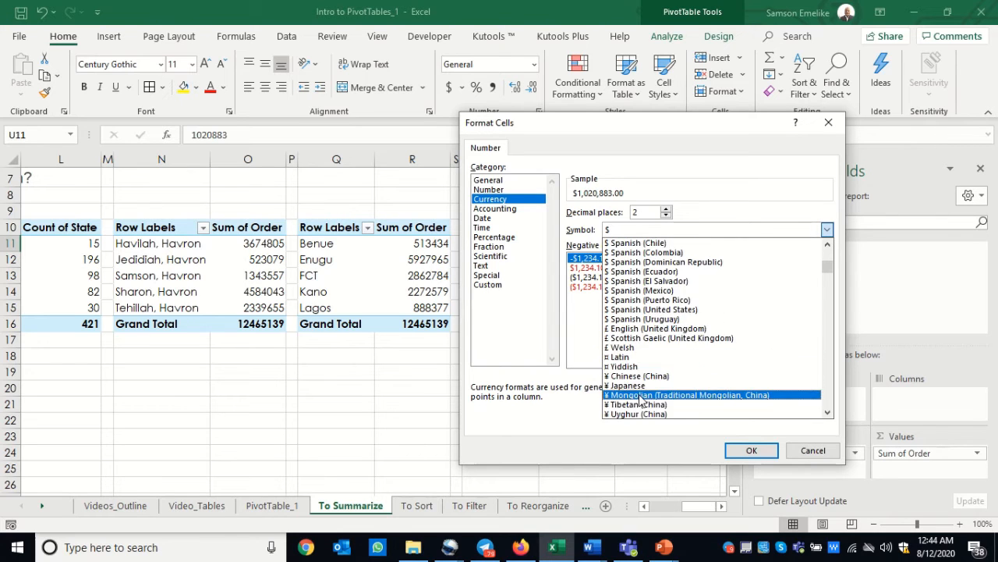
scroll(640, 400, "down", 2)
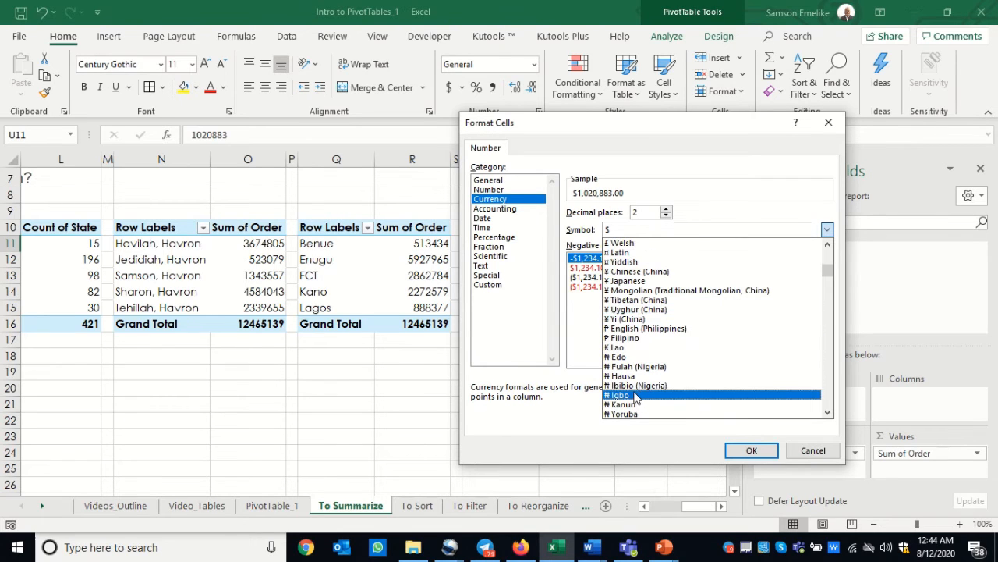
left_click(638, 399)
left_click(667, 217)
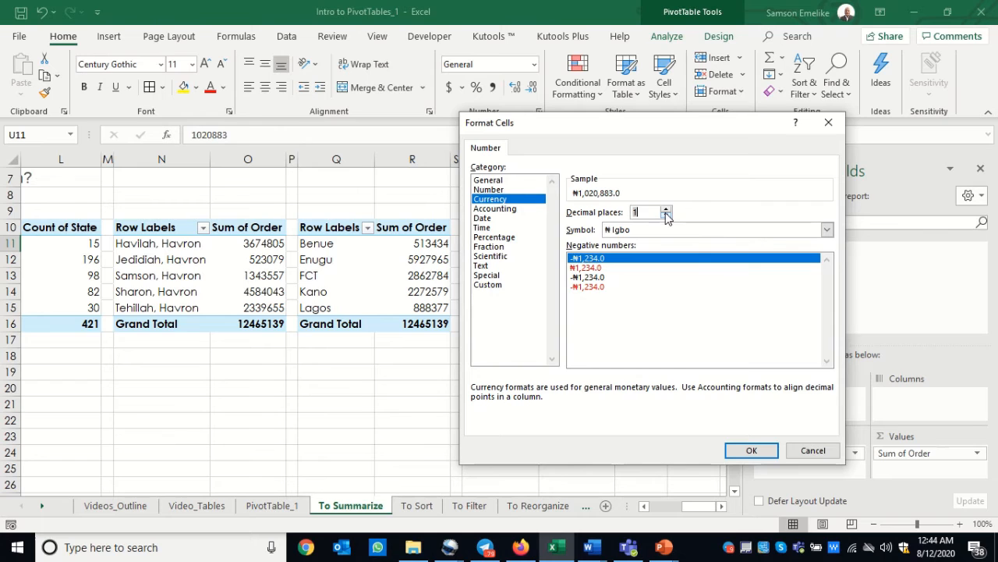
left_click(667, 216)
left_click(751, 451)
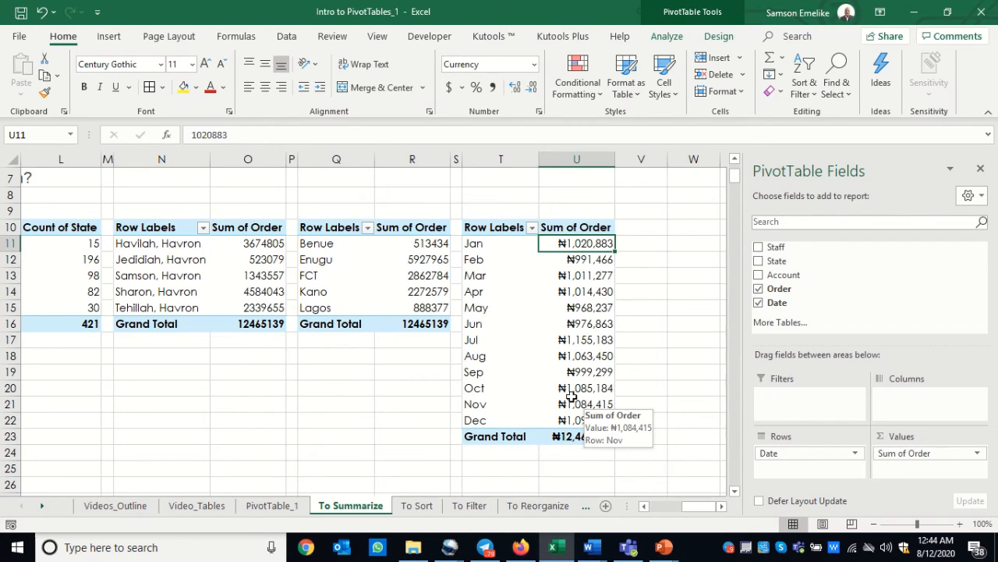
Copy the currency format from U11 to the Benue order total in R11 with Format Painter
left_click(45, 92)
left_click(430, 245)
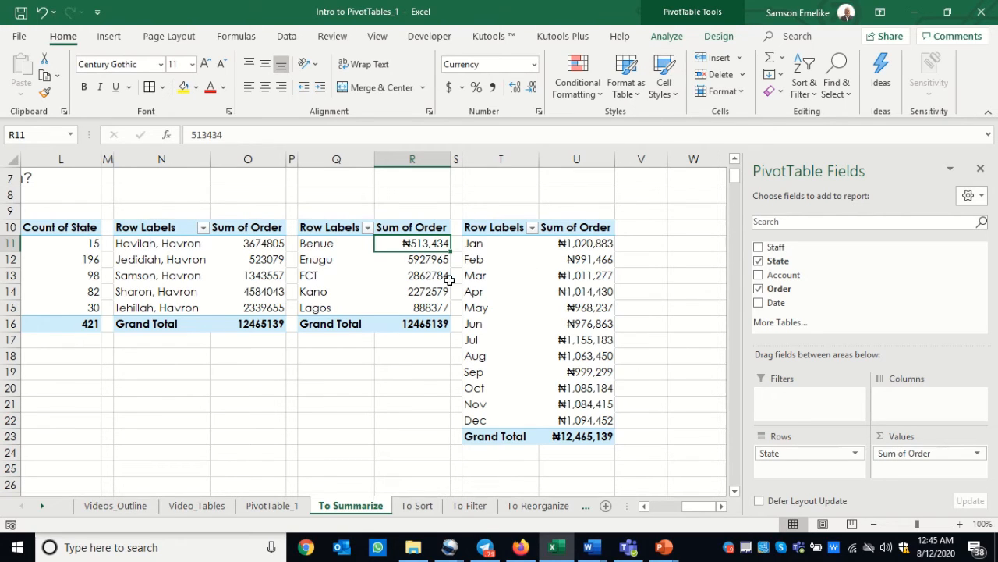
Format all Sum of Order values in the PivotTable by state as Currency with the ₦ Edo symbol and 0 decimal places
right_click(414, 246)
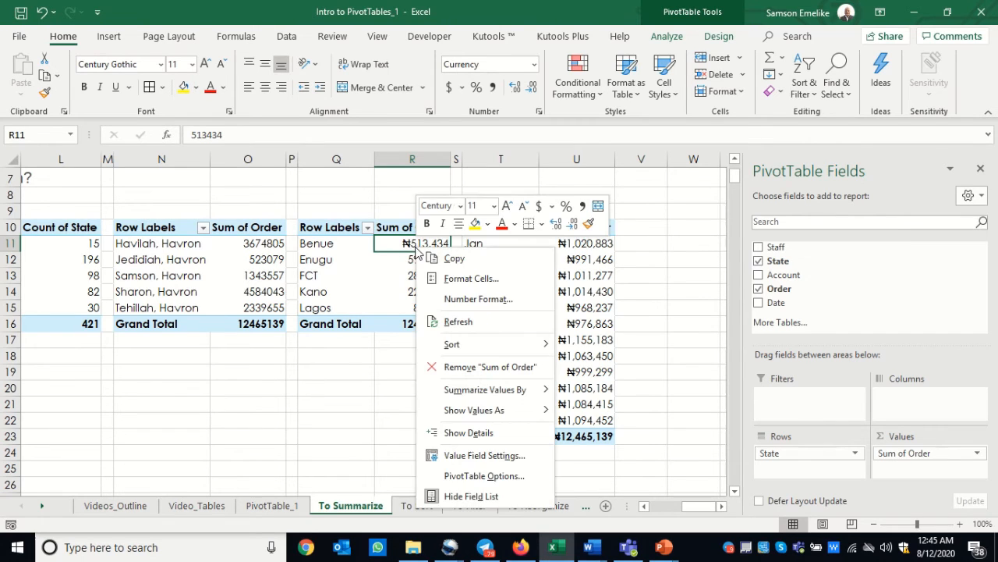
left_click(473, 300)
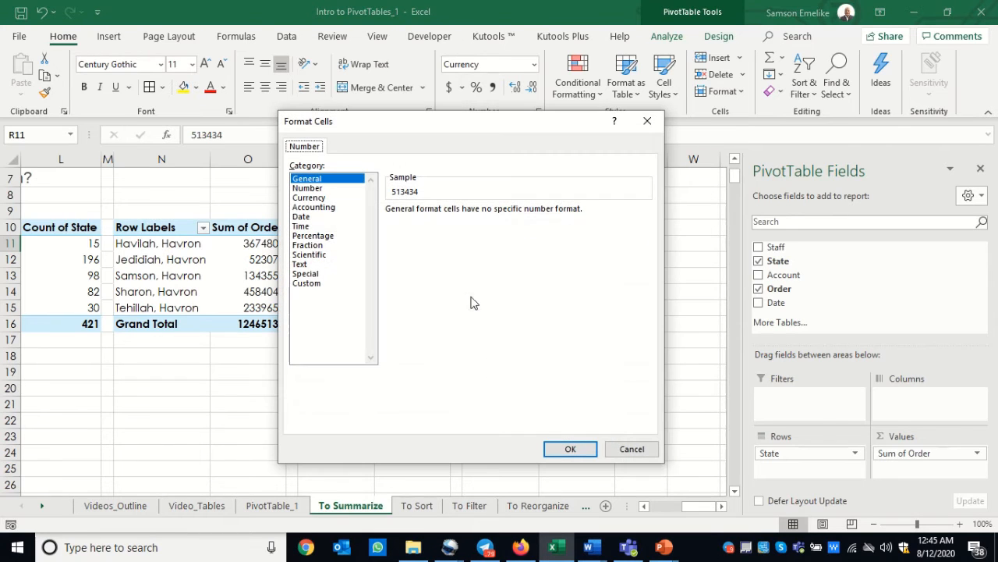
left_click(312, 198)
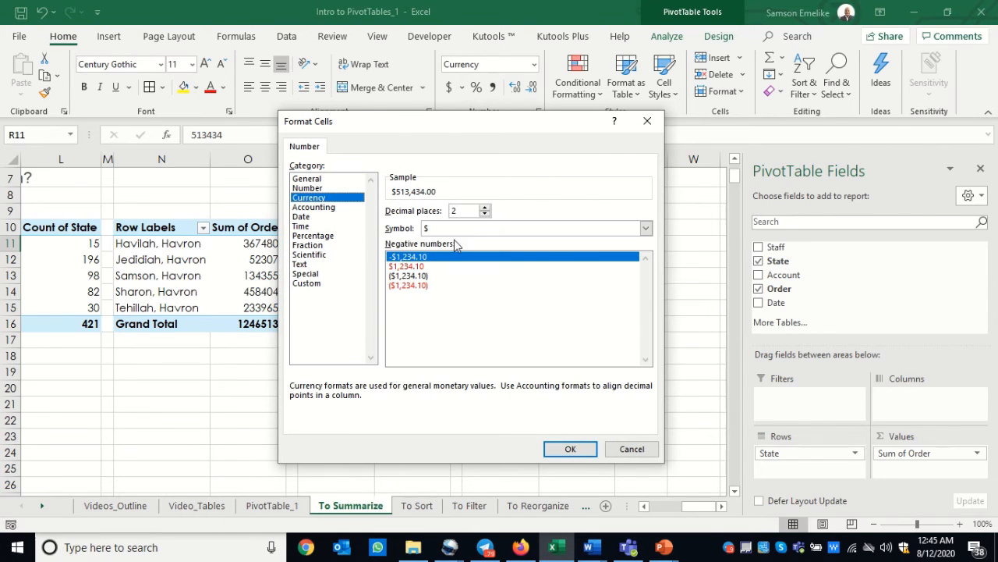
left_click(646, 228)
scroll(475, 310, "down", 3)
scroll(475, 310, "down", 12)
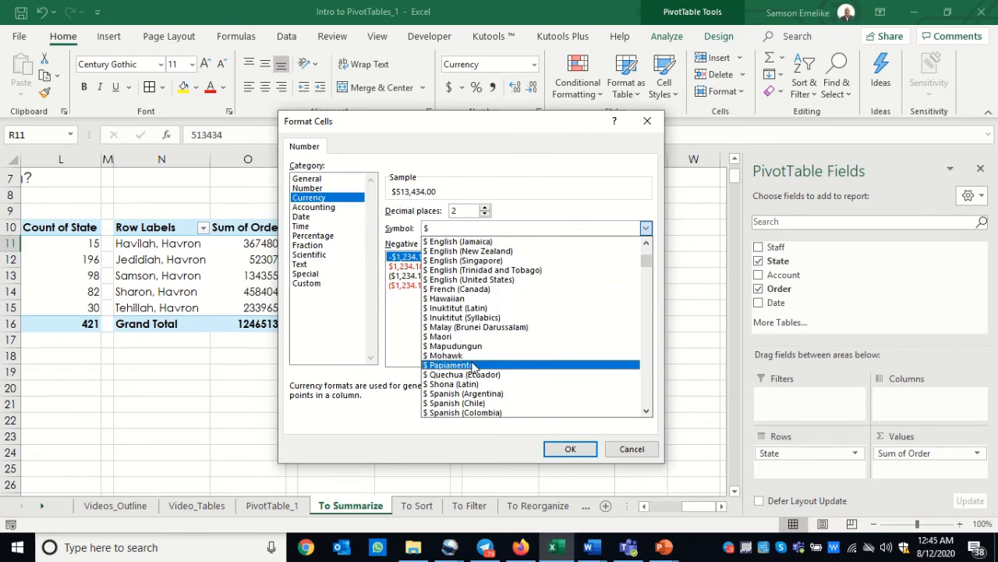
scroll(471, 376, "down", 4)
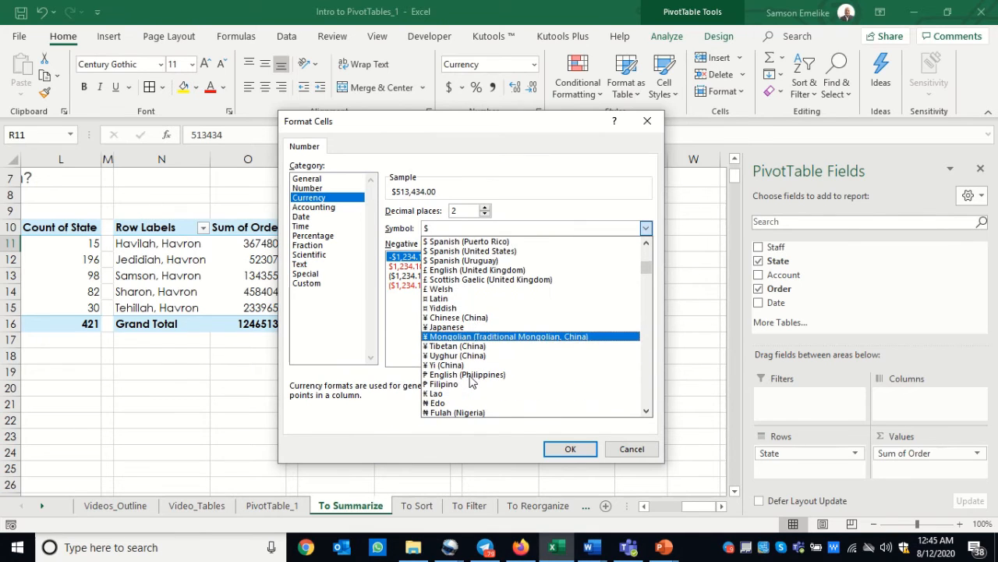
left_click(450, 403)
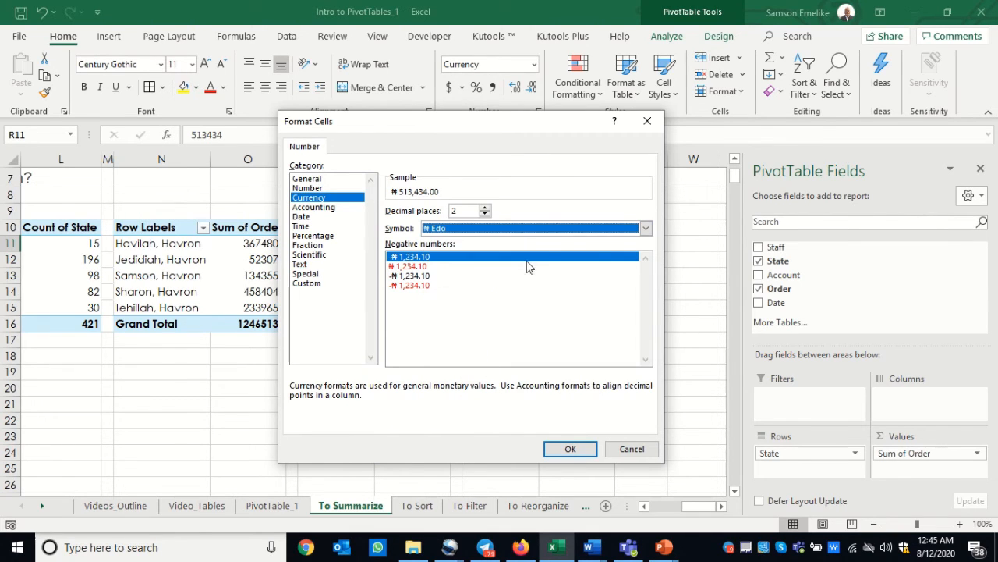
left_click(485, 214)
left_click(484, 215)
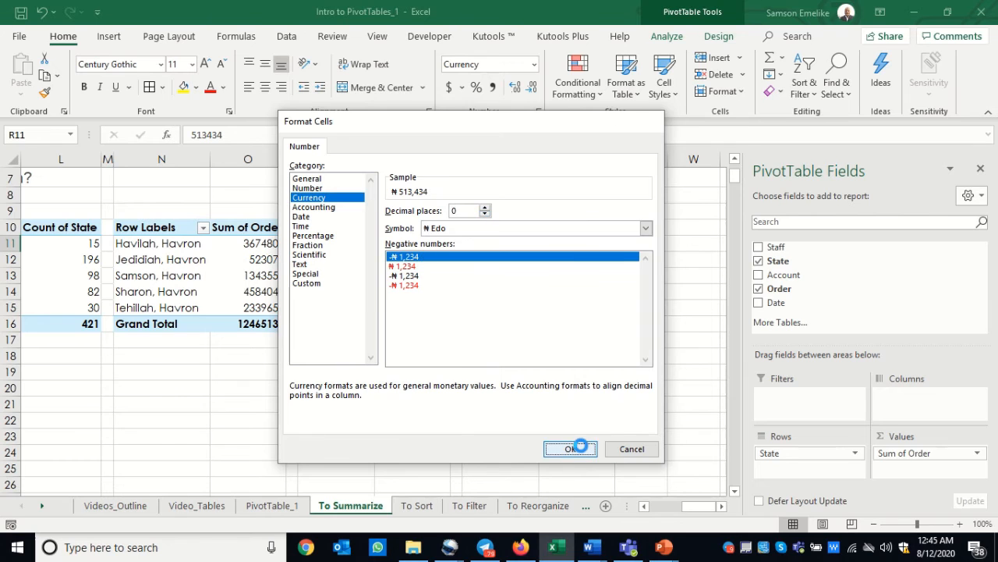
left_click(577, 447)
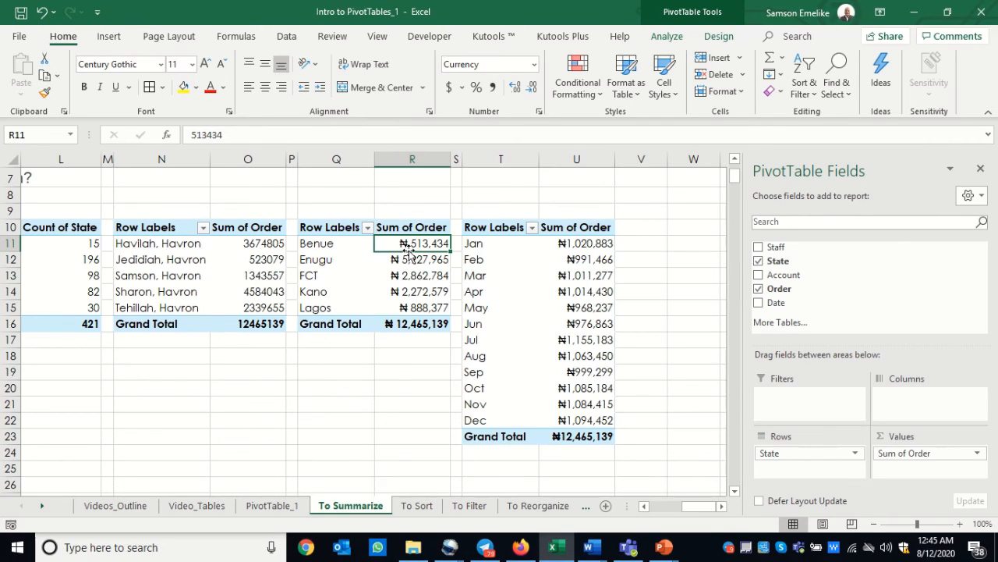
Examine the full source table range that Create PivotTable picks up from the staff orders table, without creating a PivotTable
mouse_move(419, 258)
left_click_drag(699, 512, 658, 510)
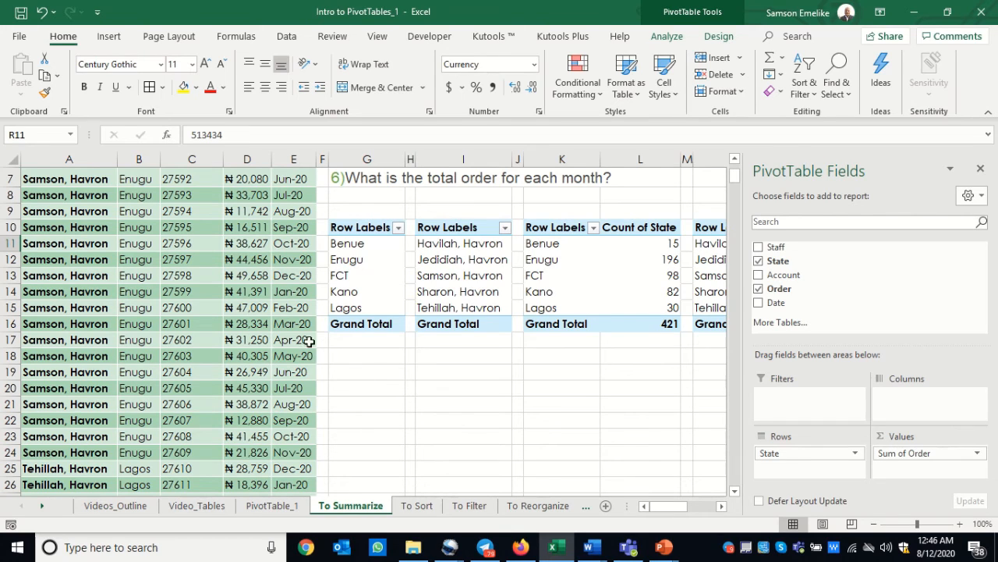
left_click(135, 274)
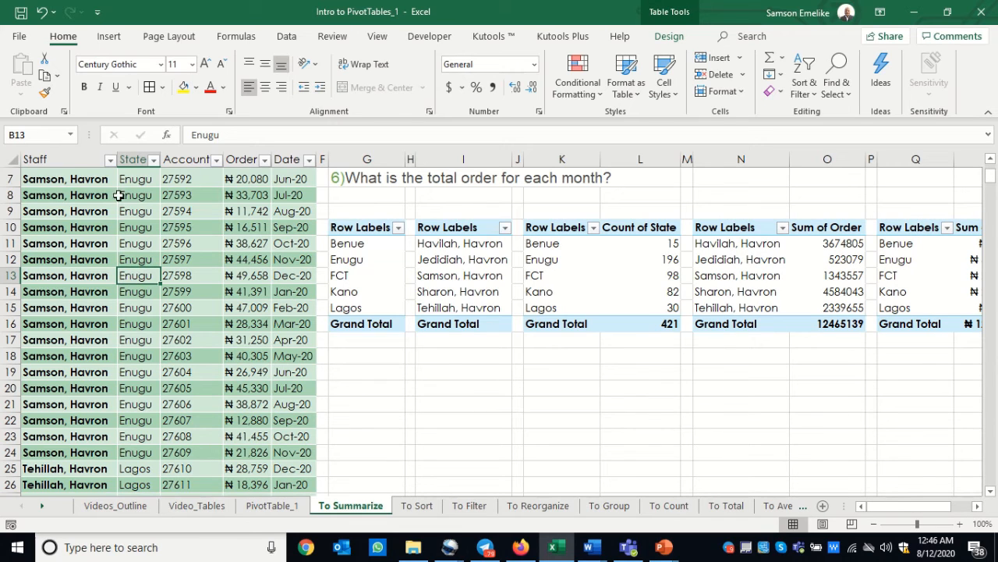
left_click(110, 37)
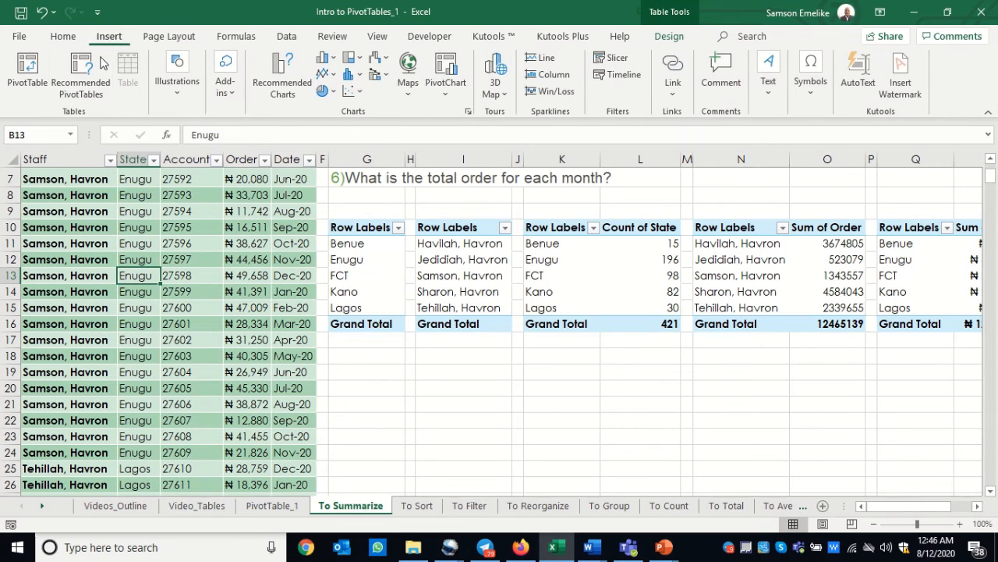
left_click(29, 75)
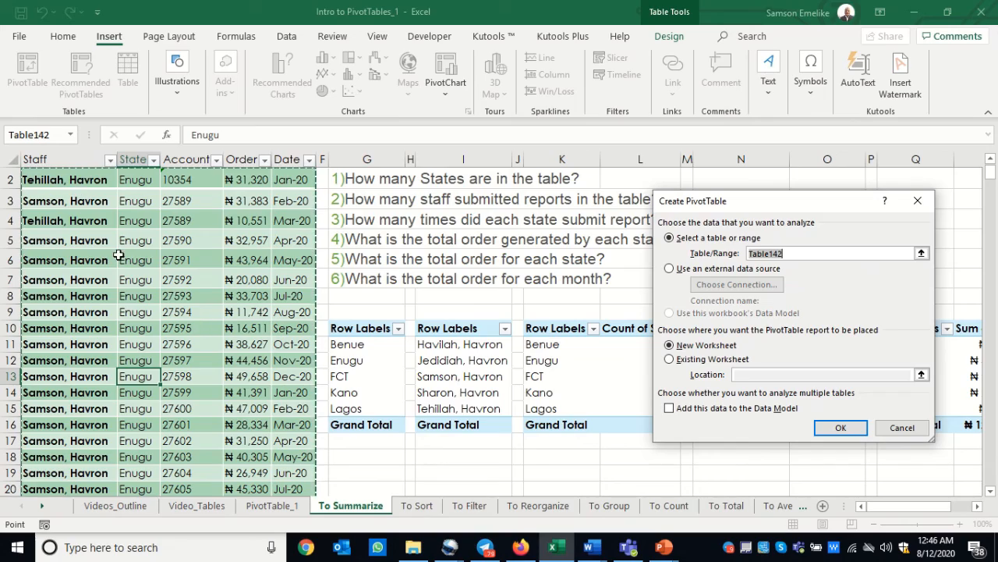
scroll(168, 355, "down", 14)
scroll(169, 360, "down", 20)
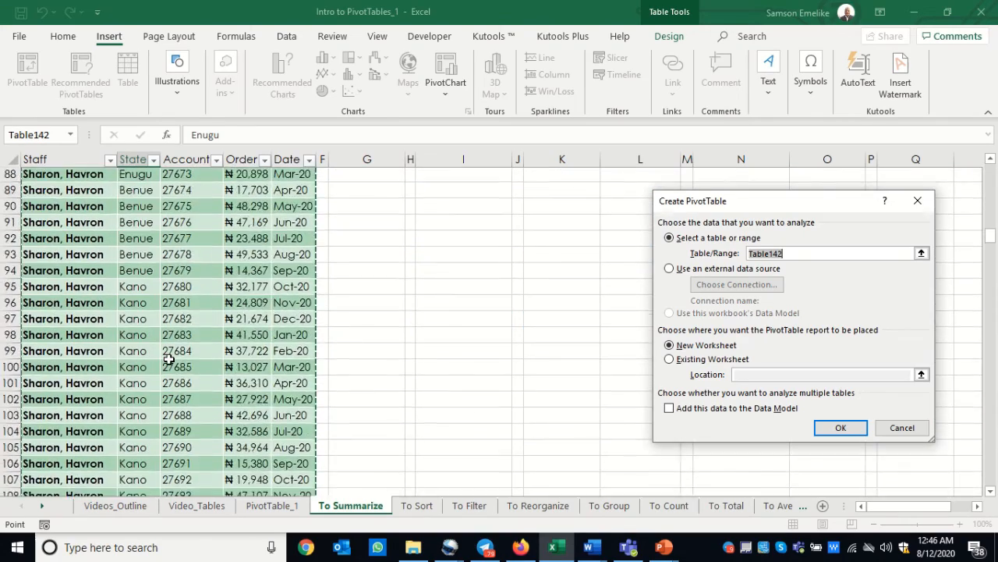
scroll(168, 360, "down", 20)
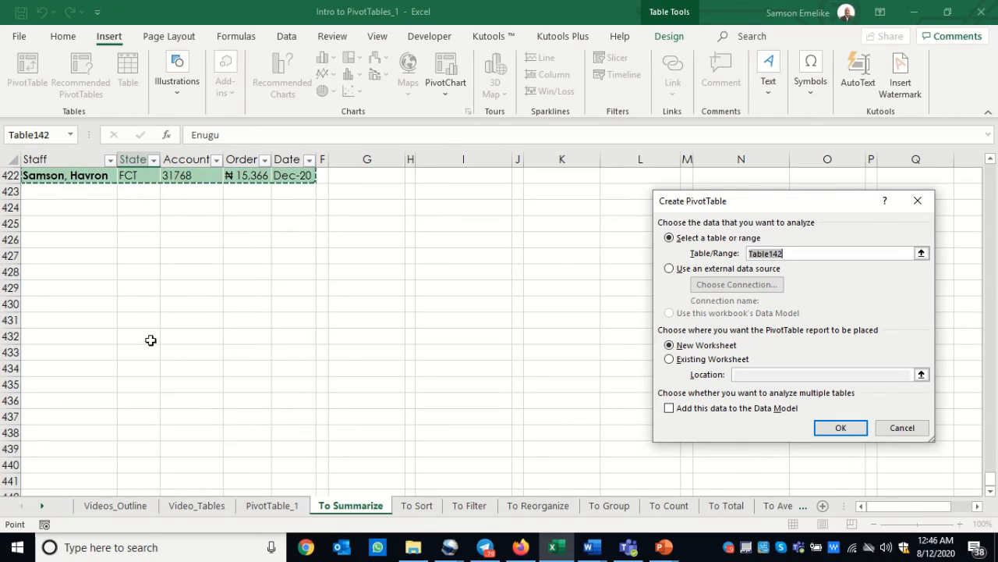
scroll(149, 337, "up", 20)
scroll(144, 239, "up", 20)
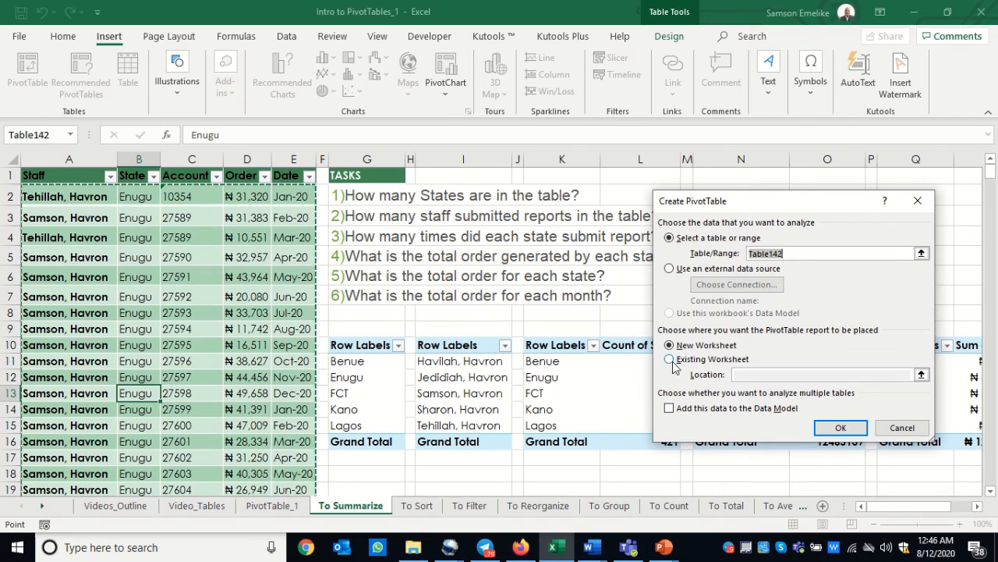
left_click(902, 427)
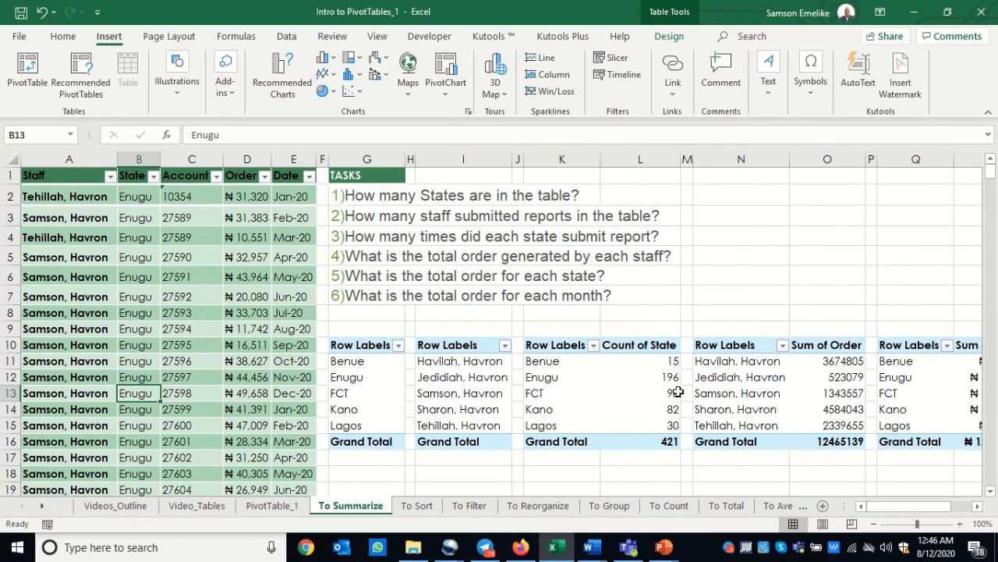
Select Benue in the first PivotTable on To Summarize, and view the Pivot Table Series list on the Videos_Outline sheet
left_click(348, 364)
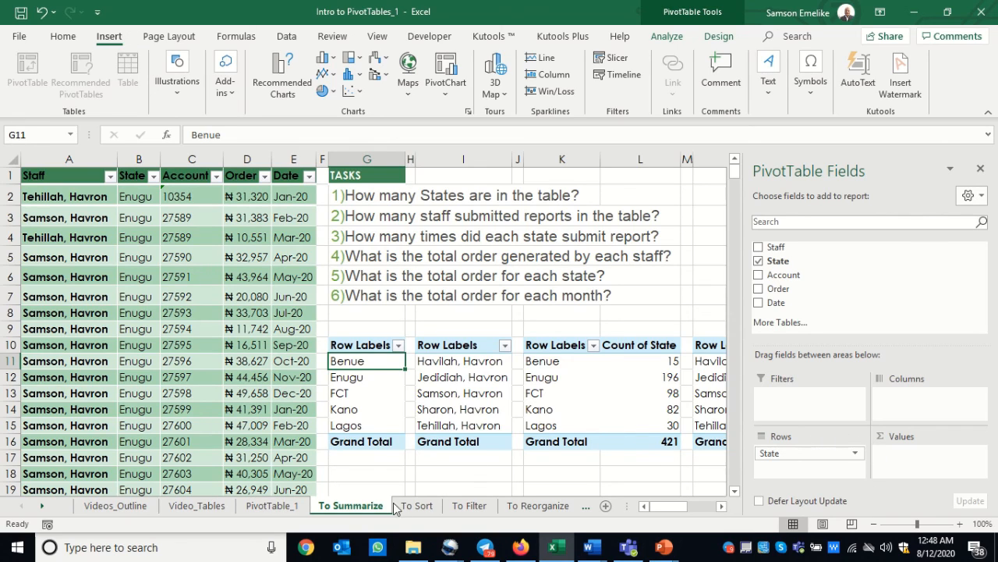
left_click(105, 508)
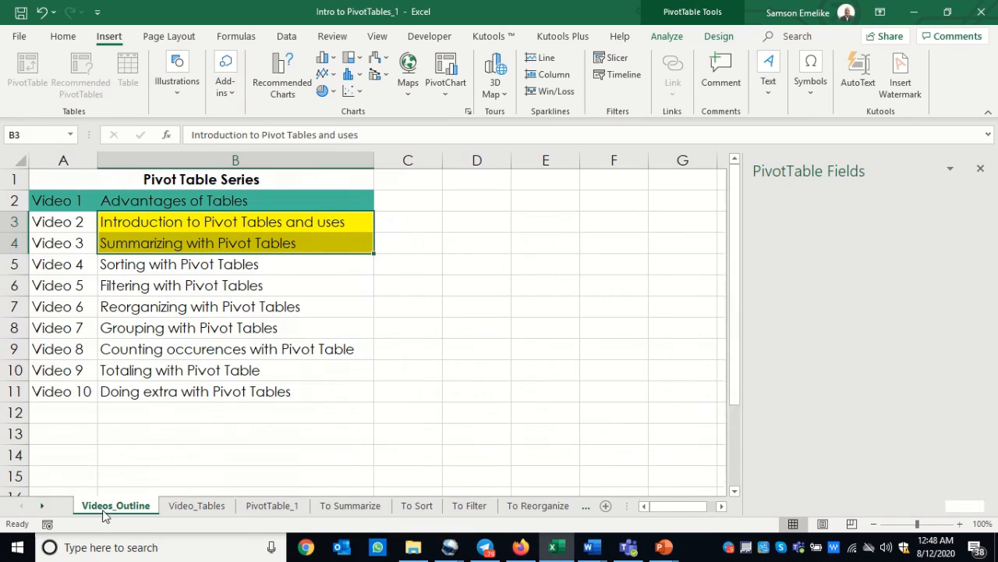